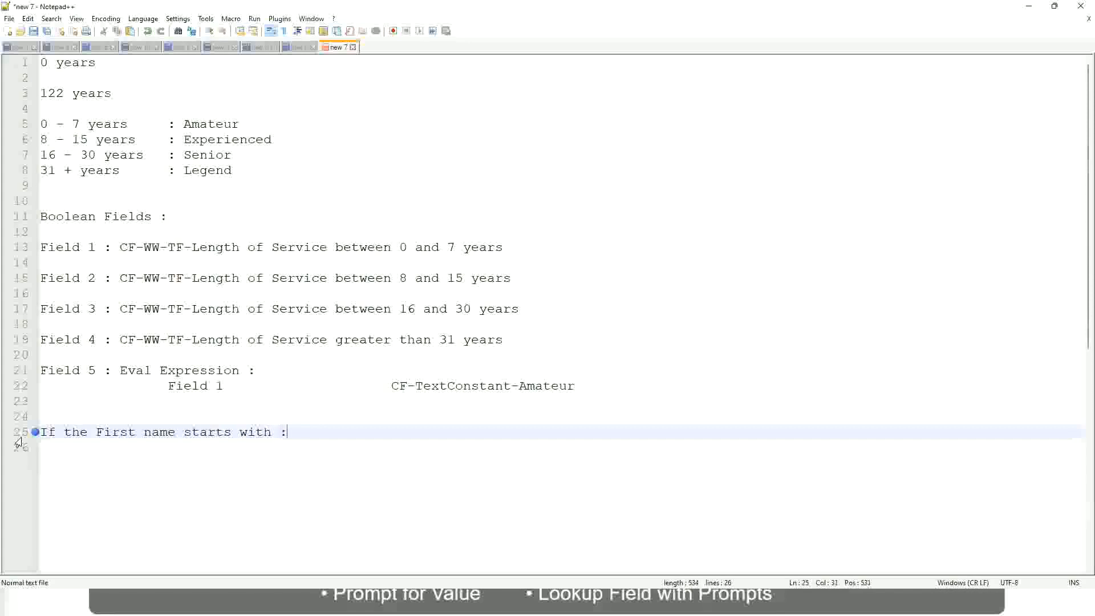
Complete the first-name rule on line 25 with the range "A - G :" and the label A Listers.
{"action": "type", "text": "A "}
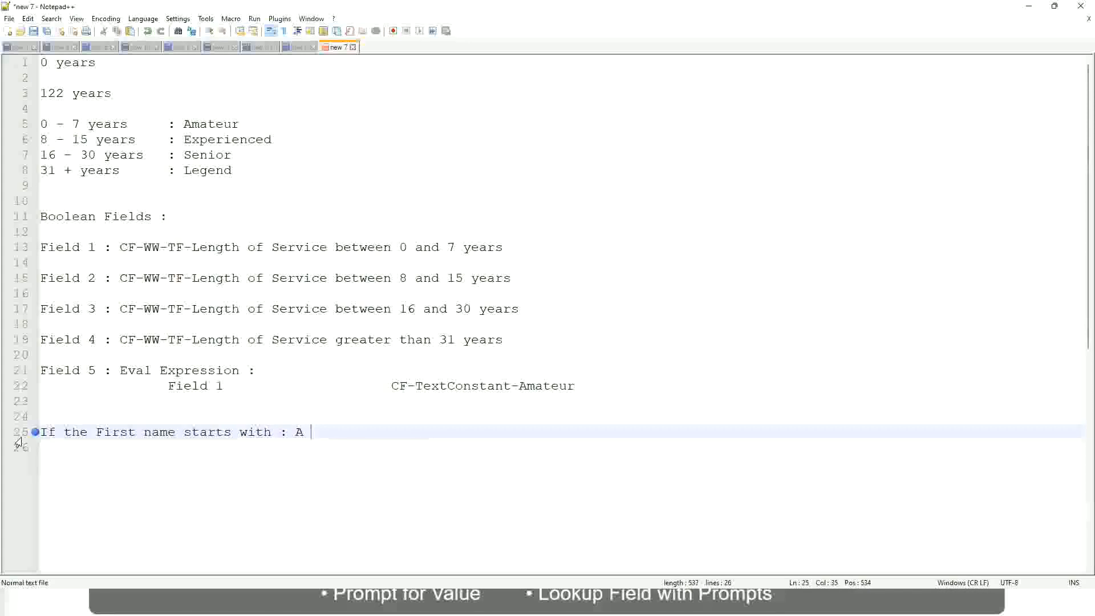
{"action": "type", "text": "- G :"}
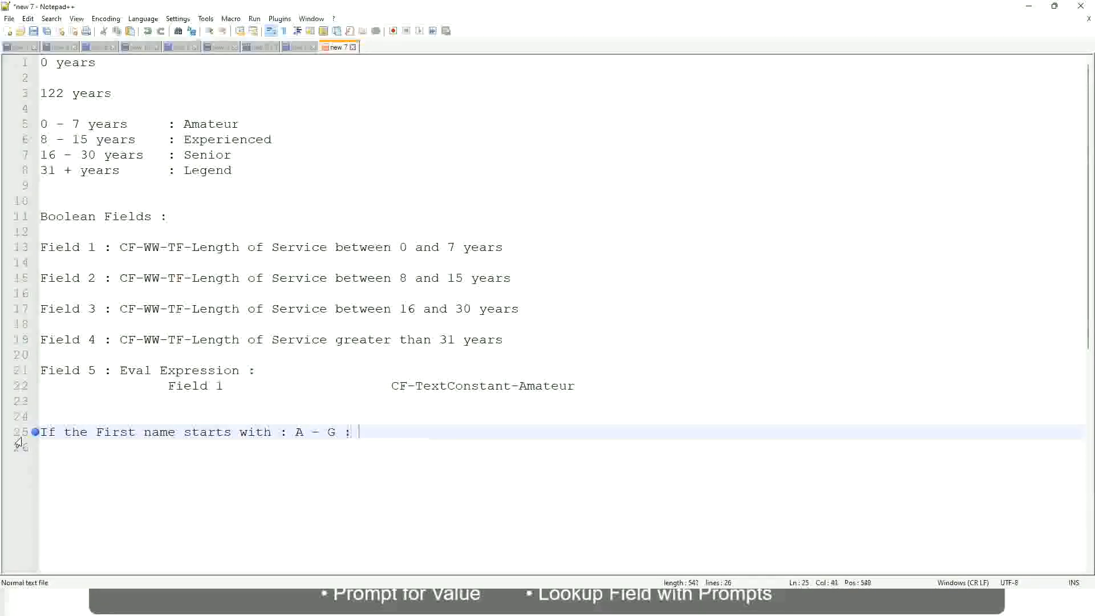
{"action": "type", "text": "A 1I"}
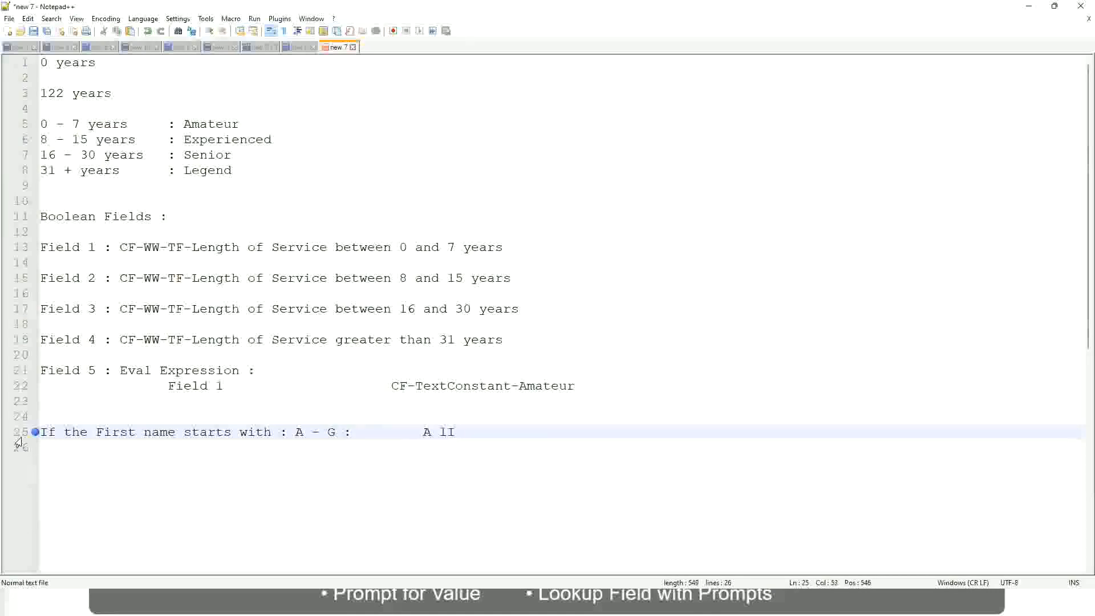
{"action": "key", "text": "BackSpace"}
{"action": "key", "text": "BackSpace"}
{"action": "type", "text": "Listers"}
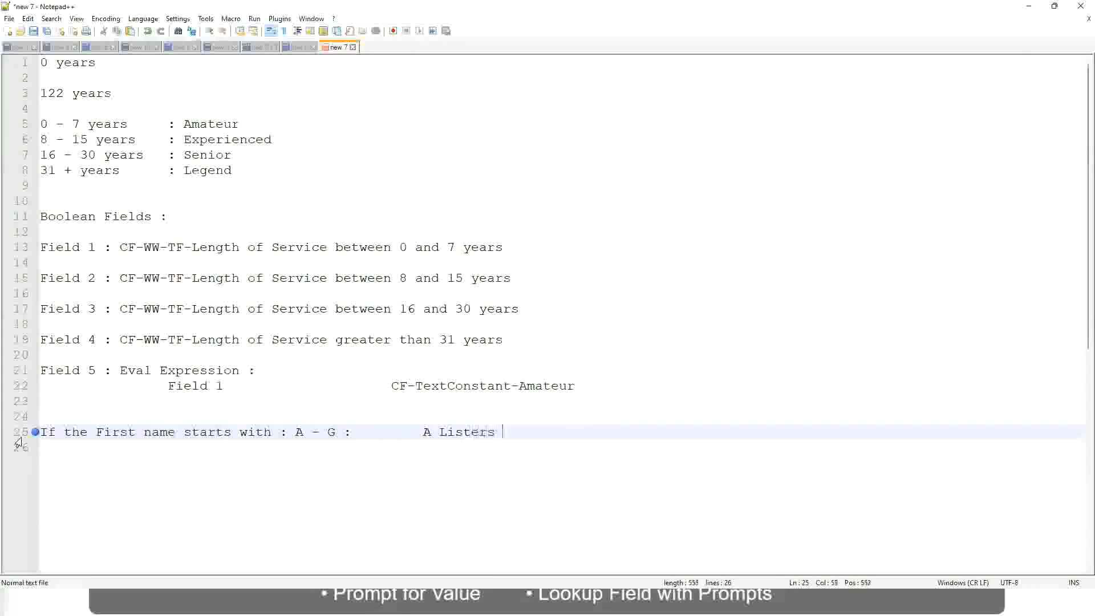
Enclose the A Listers label on line 25 in double quotation marks.
{"action": "key", "text": "BackSpace"}
{"action": "key", "text": "ctrl+Left"}
{"action": "key", "text": "ctrl+Left"}
{"action": "type", "text": "\"\""}
{"action": "key", "text": "Right"}
{"action": "key", "text": "ctrl+Left"}
{"action": "key", "text": "ctrl+Left"}
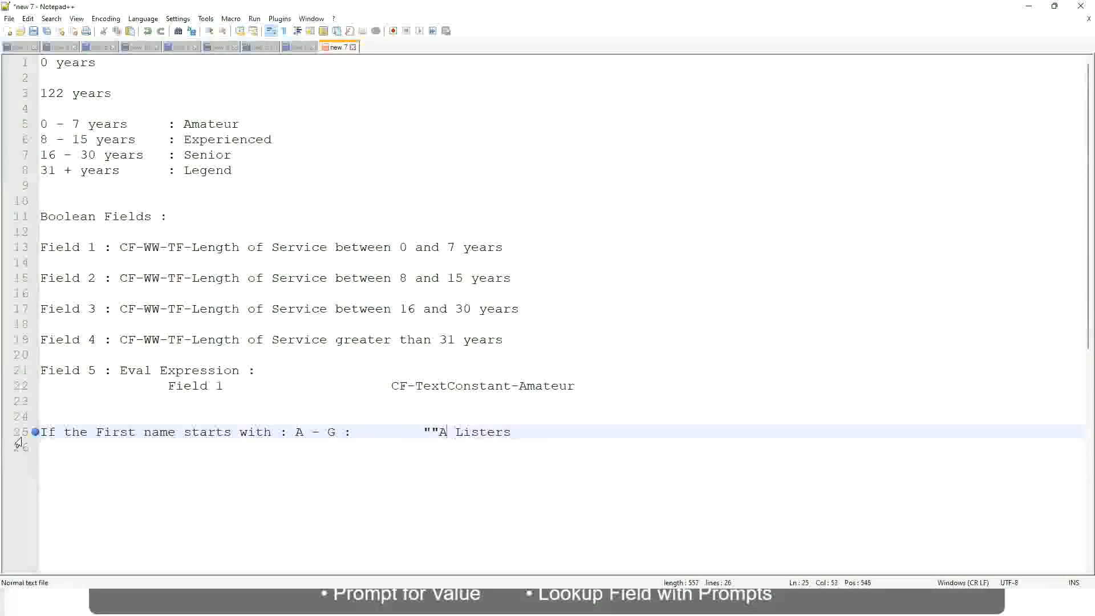
{"action": "key", "text": "BackSpace"}
{"action": "key", "text": "Right"}
{"action": "key", "text": "End"}
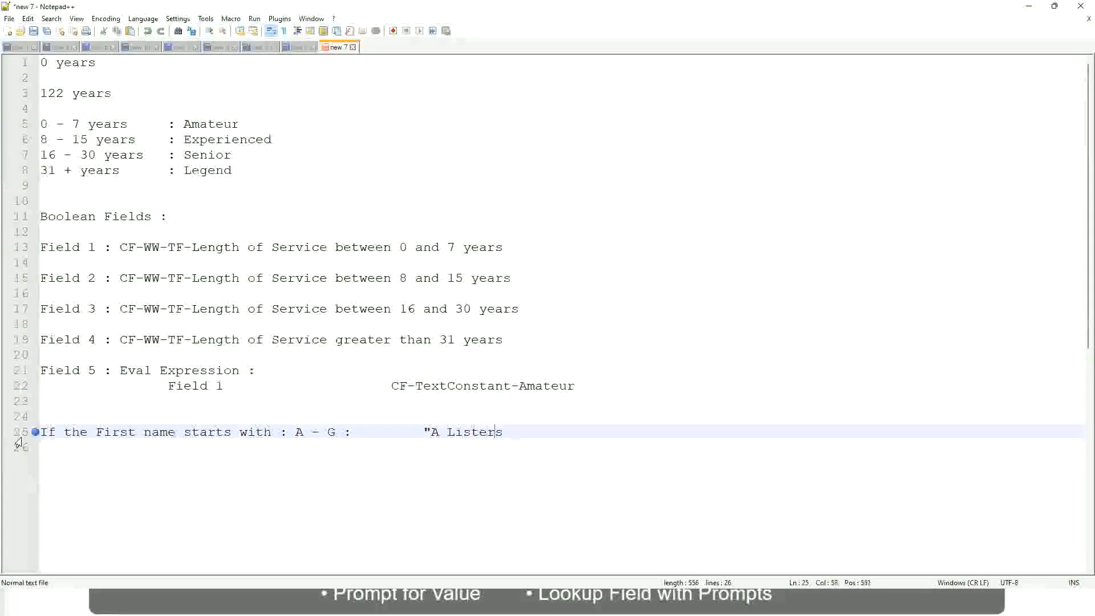
{"action": "key", "text": "Return"}
{"action": "type", "text": "\""}
{"action": "key", "text": "BackSpace"}
{"action": "key", "text": "BackSpace"}
{"action": "type", "text": "\""}
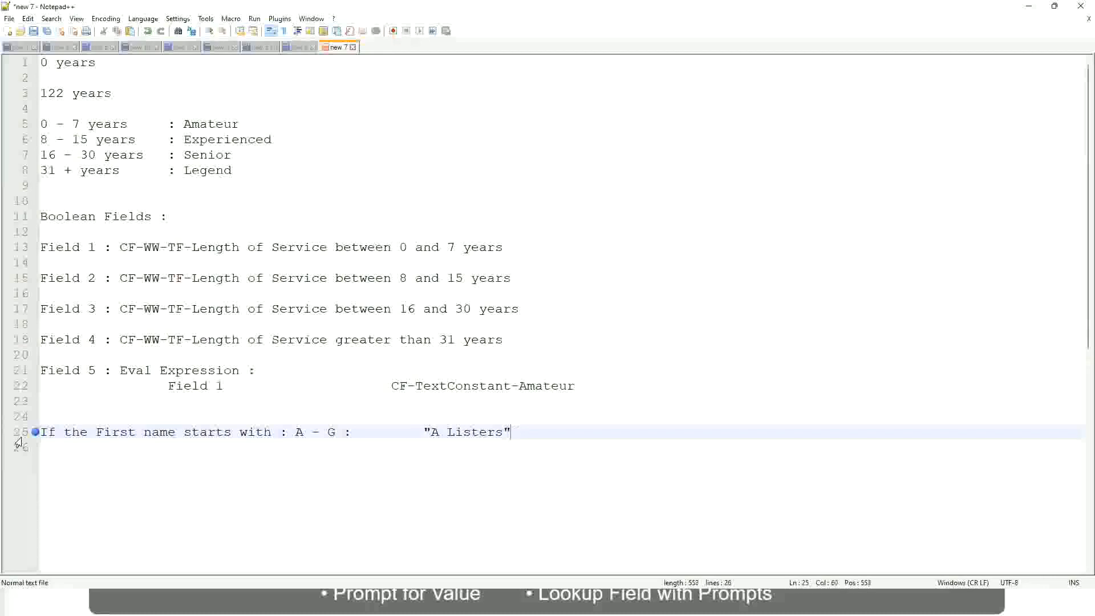
Add a line below mapping the range H - P to "His Majesty", with its colon and label aligned to the line above.
{"action": "key", "text": "Return"}
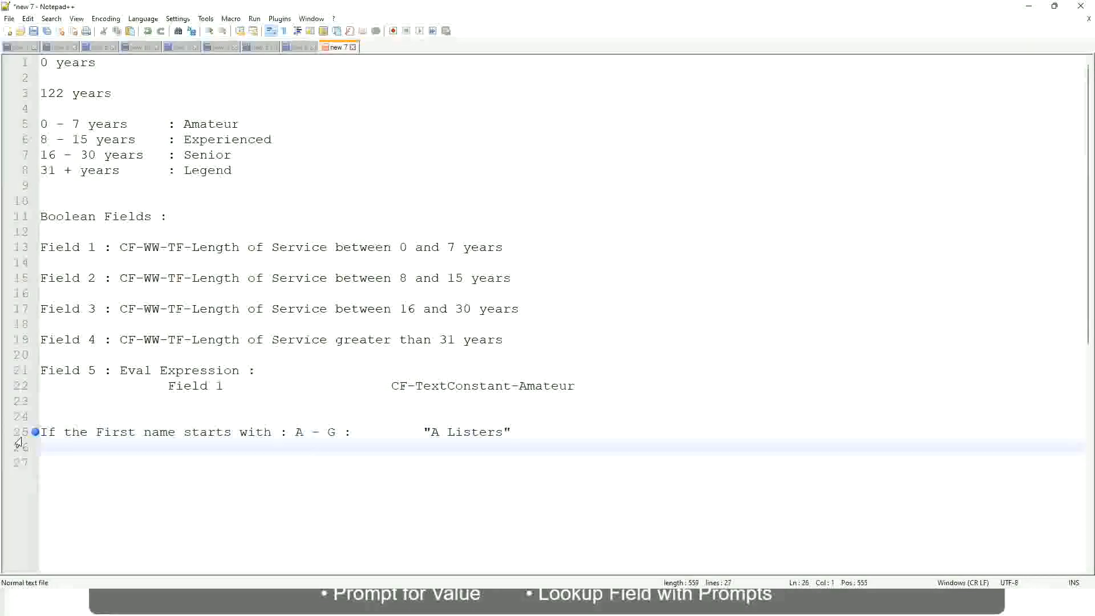
{"action": "type", "text": "H -"}
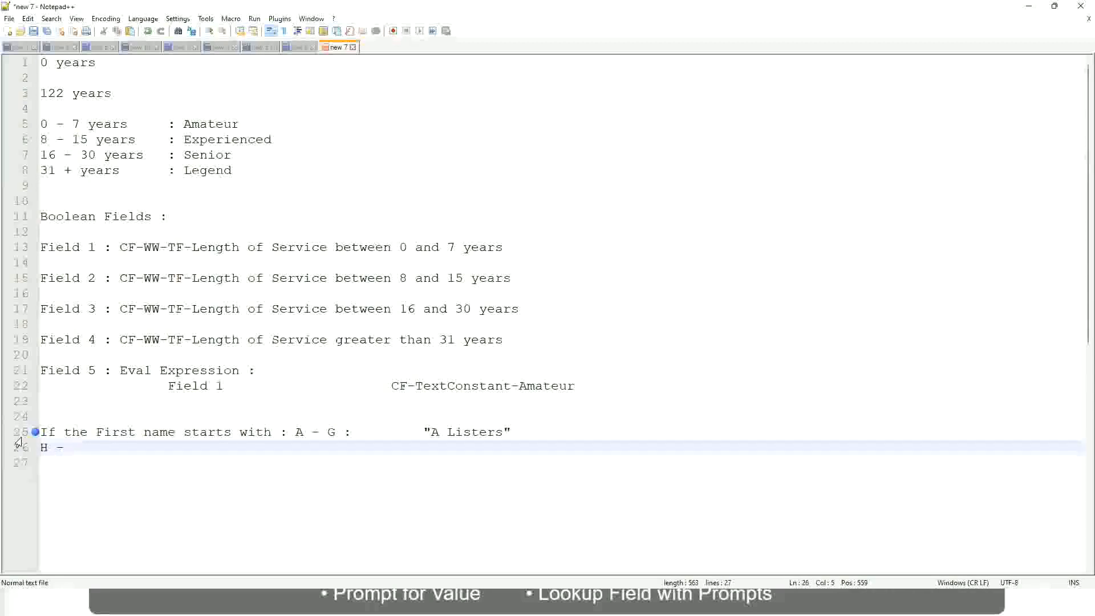
{"action": "type", "text": "P"}
{"action": "key", "text": "Tab"}
{"action": "key", "text": "Tab"}
{"action": "key", "text": "Tab"}
{"action": "key", "text": "Tab"}
{"action": "key", "text": "Tab"}
{"action": "key", "text": "Tab"}
{"action": "key", "text": "Tab"}
{"action": "key", "text": "Tab"}
{"action": "key", "text": "Tab"}
{"action": "type", "text": ":"}
{"action": "key", "text": "Tab"}
{"action": "key", "text": "Tab"}
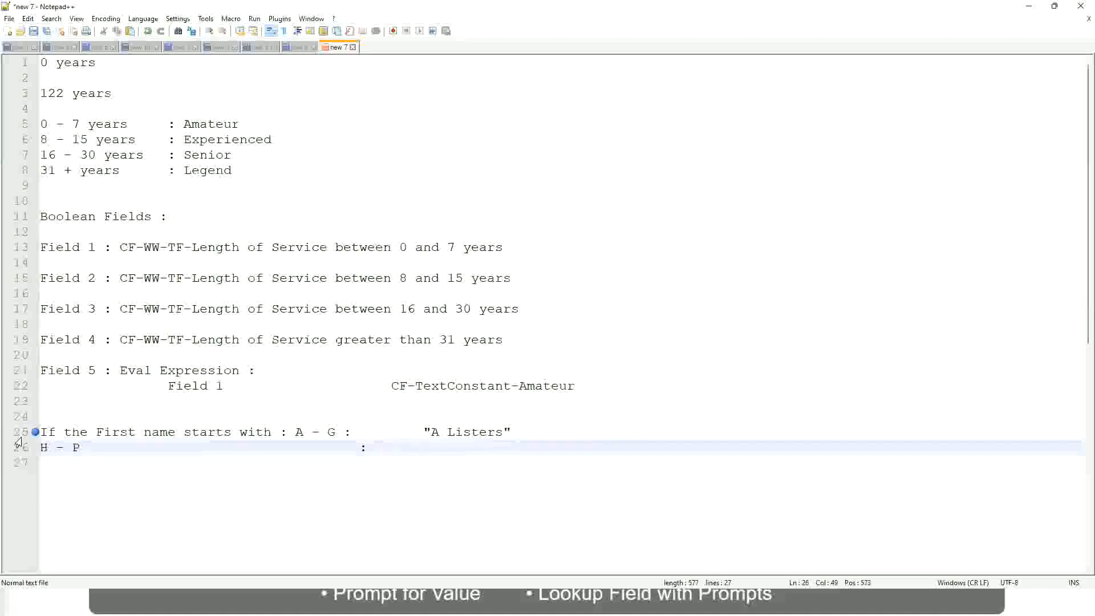
{"action": "type", "text": "\"His Majesty"}
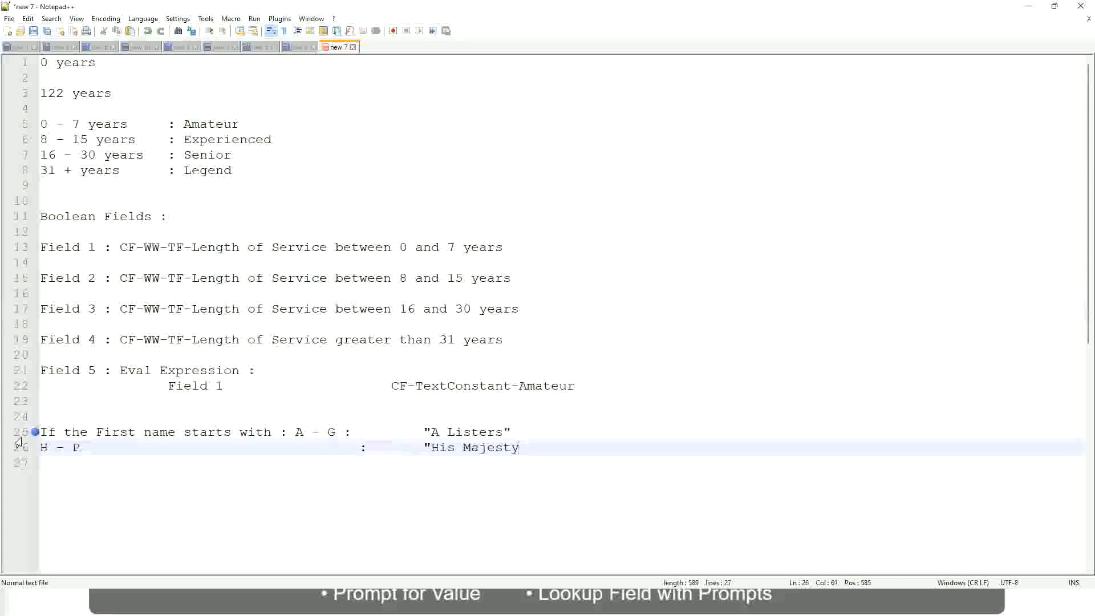
{"action": "type", "text": "\"\""}
{"action": "key", "text": "BackSpace"}
Add a third line mapping the range L - Z to "Lords", with its colon and label aligned to the lines above.
{"action": "key", "text": "Return"}
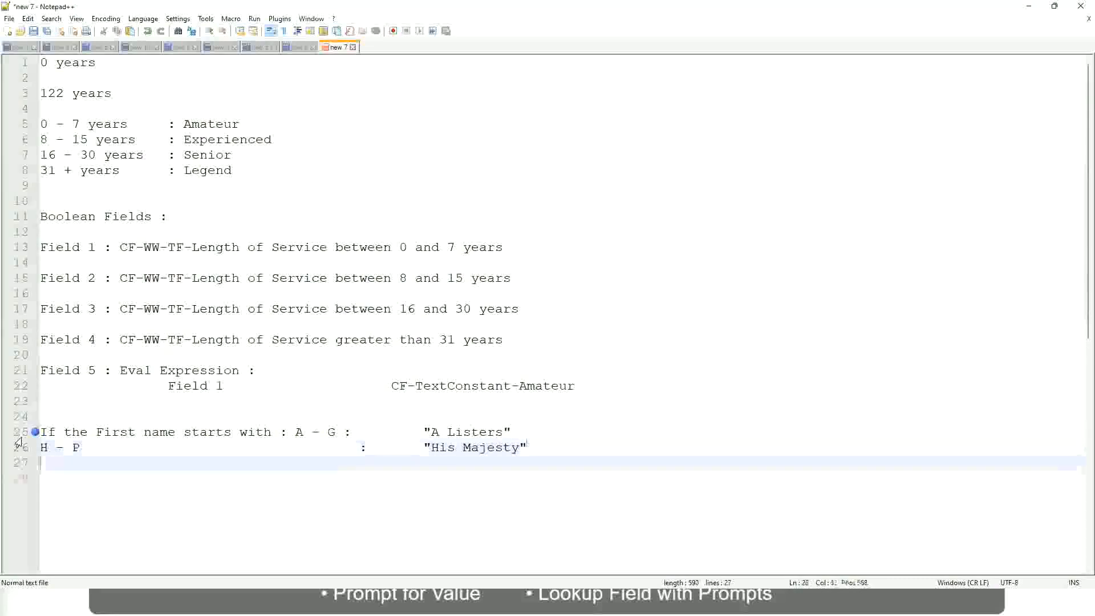
{"action": "type", "text": "L"}
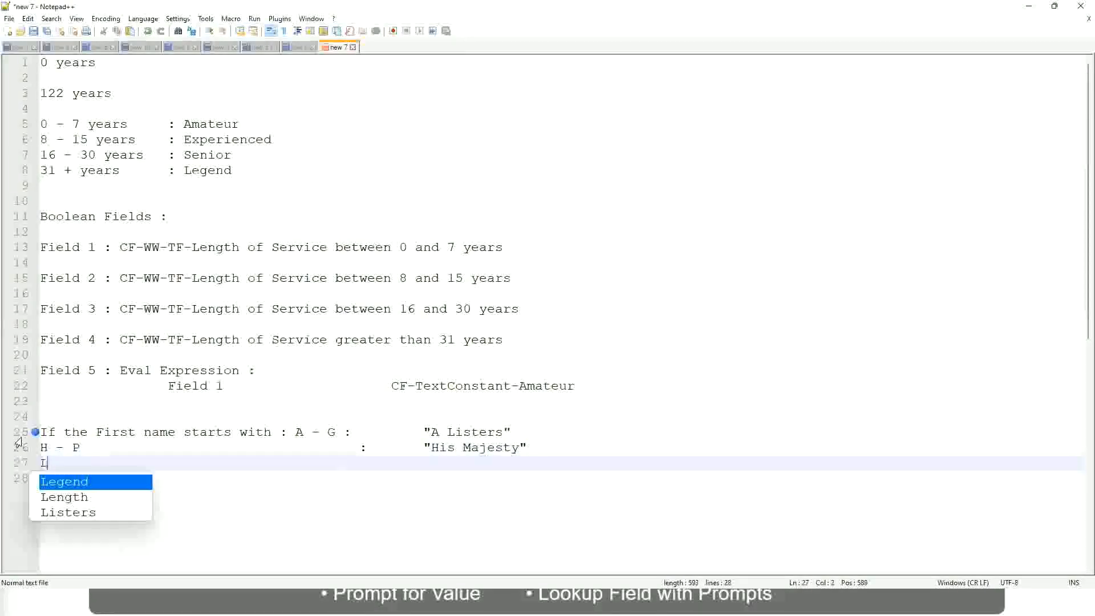
{"action": "type", "text": " - Z"}
{"action": "key", "text": "Tab"}
{"action": "key", "text": "Tab"}
{"action": "key", "text": "Tab"}
{"action": "key", "text": "Tab"}
{"action": "key", "text": "Tab"}
{"action": "key", "text": "Tab"}
{"action": "key", "text": "Tab"}
{"action": "key", "text": "Tab"}
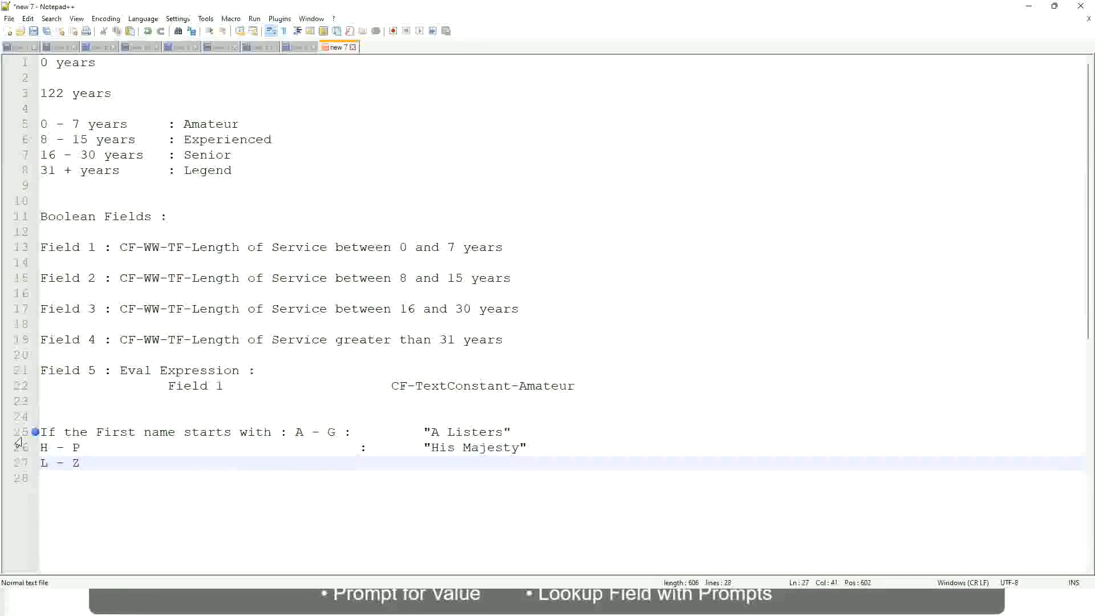
{"action": "type", "text": ":       \"Lords"}
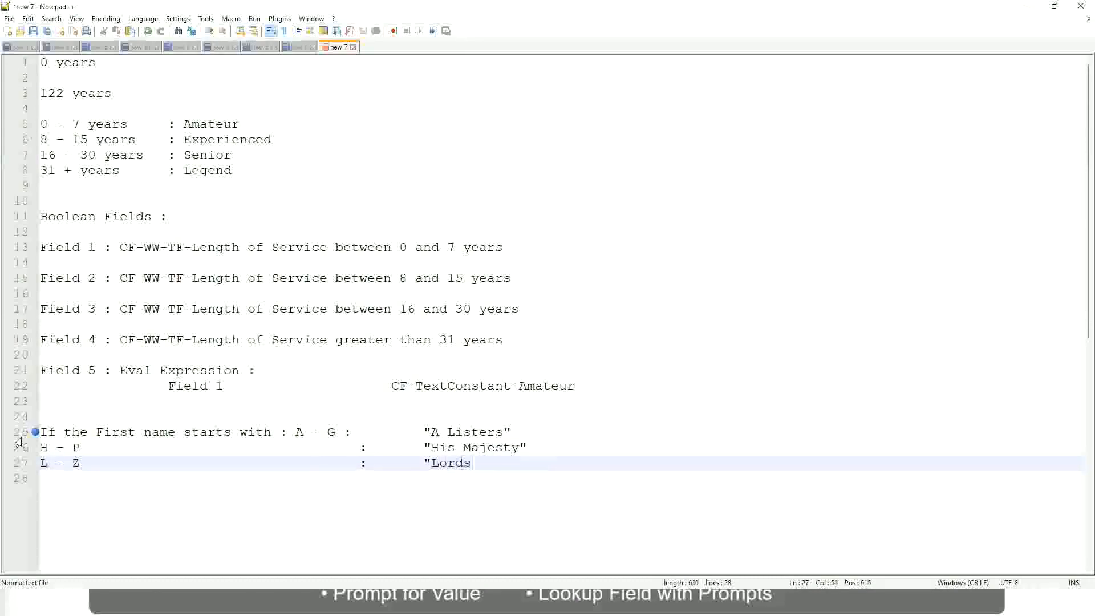
{"action": "type", "text": "\""}
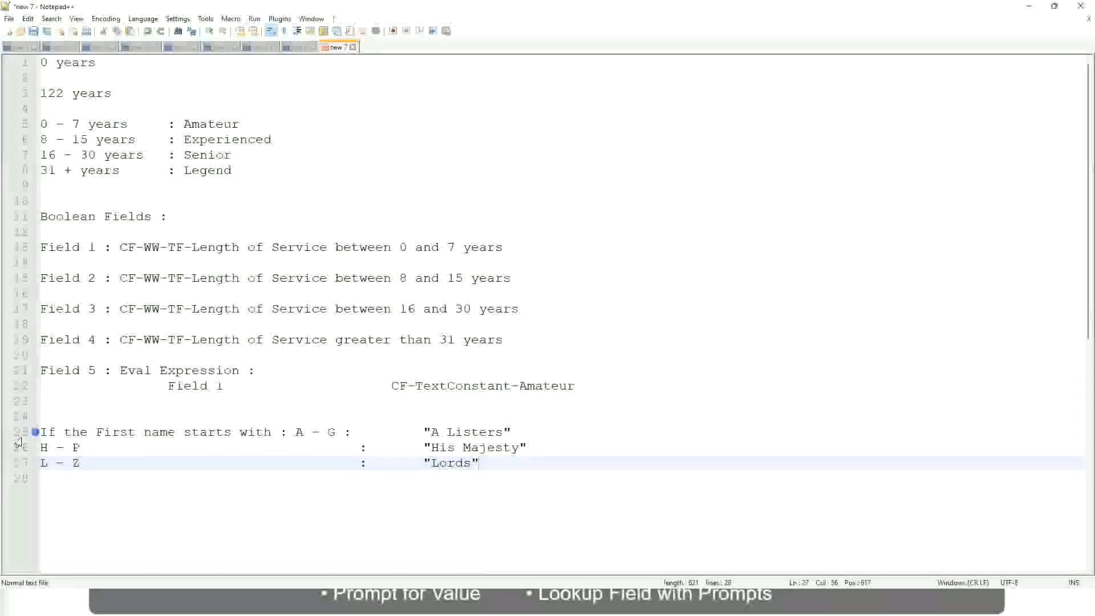
{"action": "key", "text": "End"}
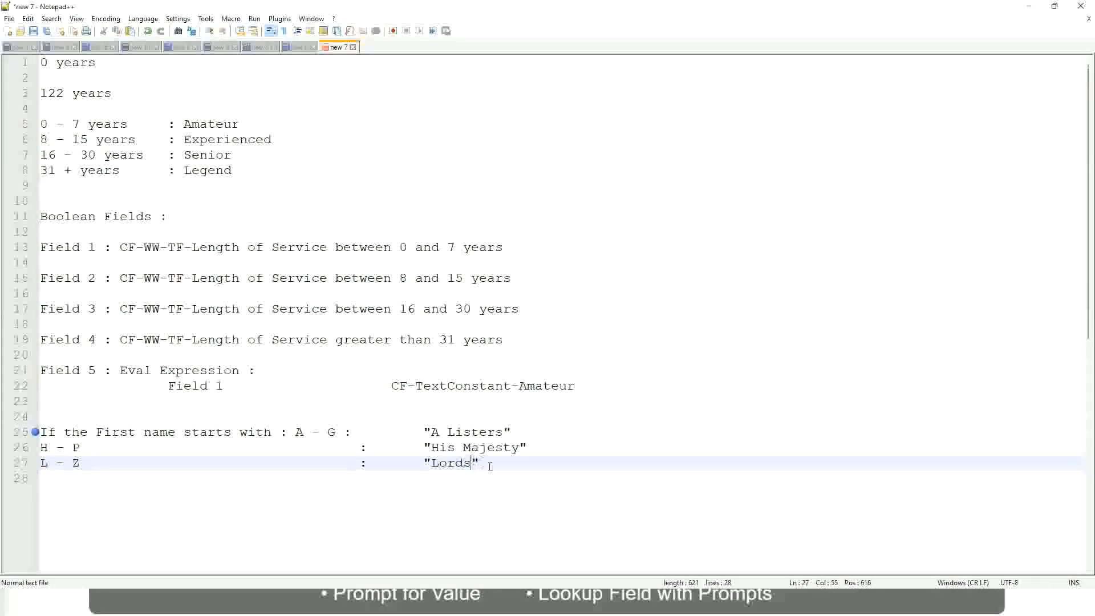
Replace all three first-name rule lines with a new line starting with "If".
{"action": "left_click_drag", "start_coordinate": [475, 463], "coordinate": [523, 432]}
{"action": "left_click", "coordinate": [451, 432]}
{"action": "left_click", "coordinate": [494, 451]}
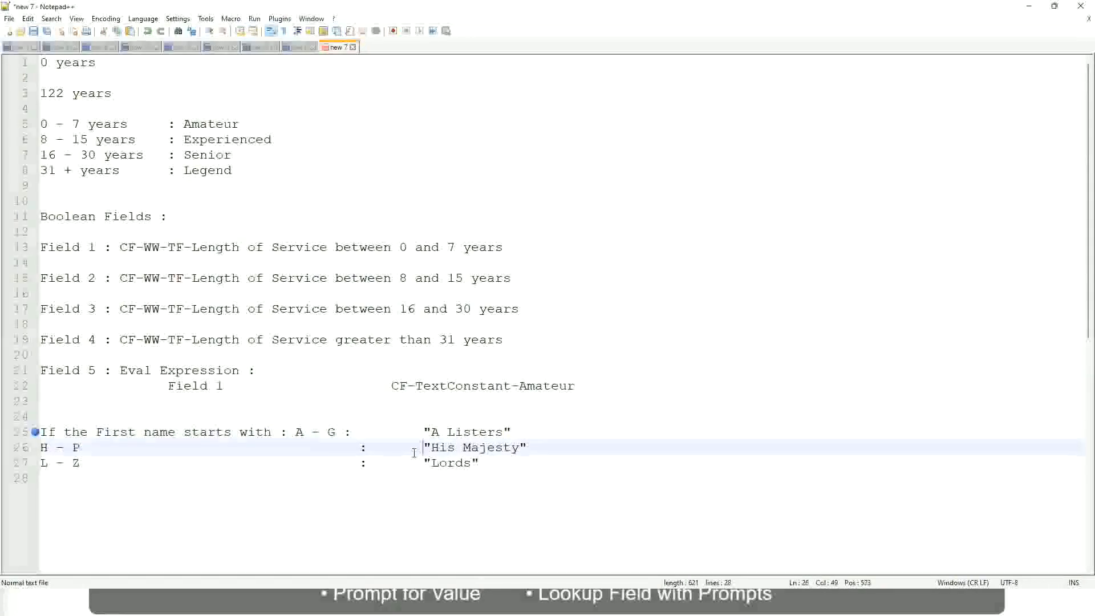
{"action": "left_click_drag", "start_coordinate": [496, 469], "coordinate": [36, 433]}
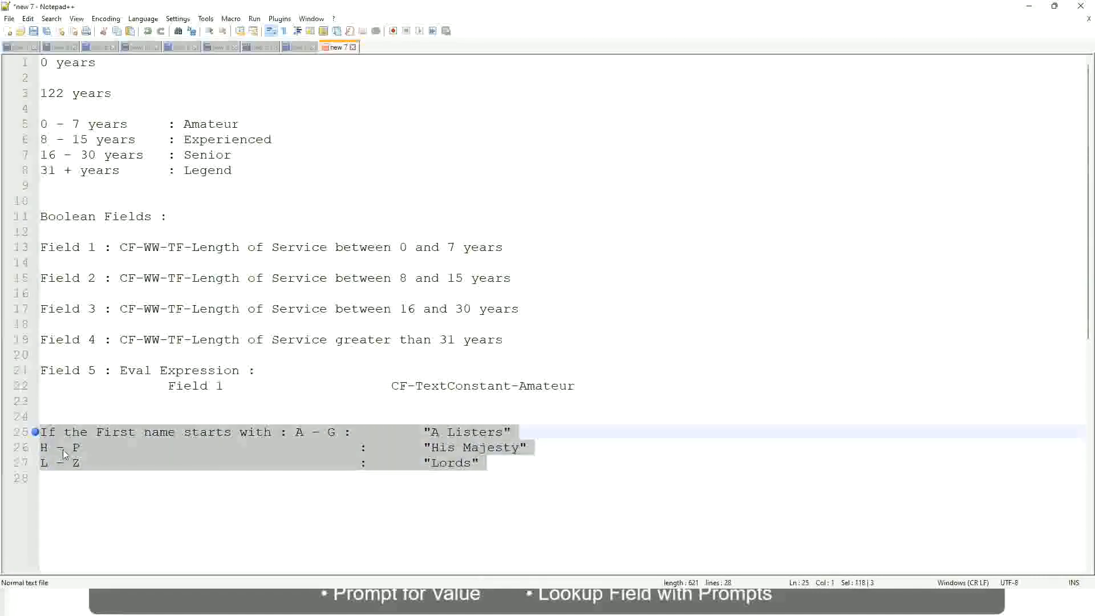
{"action": "type", "text": "If "}
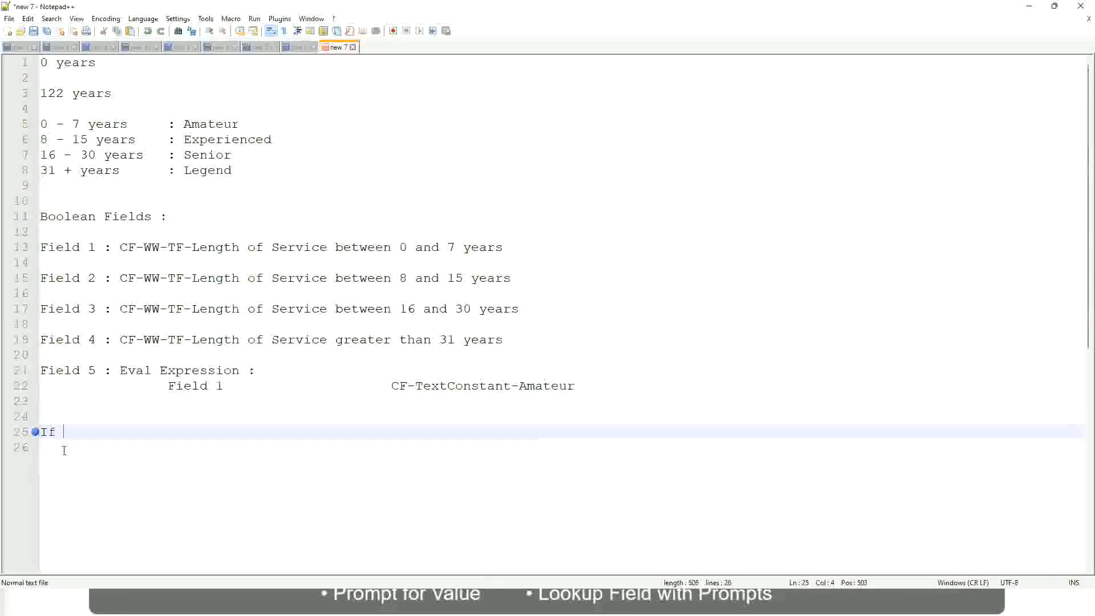
{"action": "type", "text": "Prior E"}
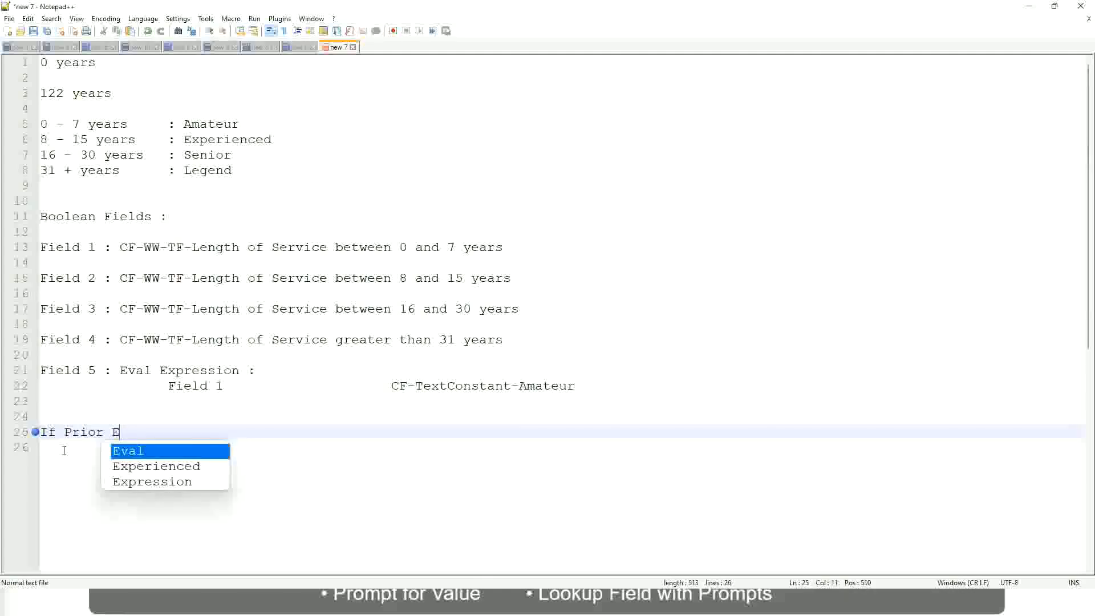
{"action": "type", "text": "xperience"}
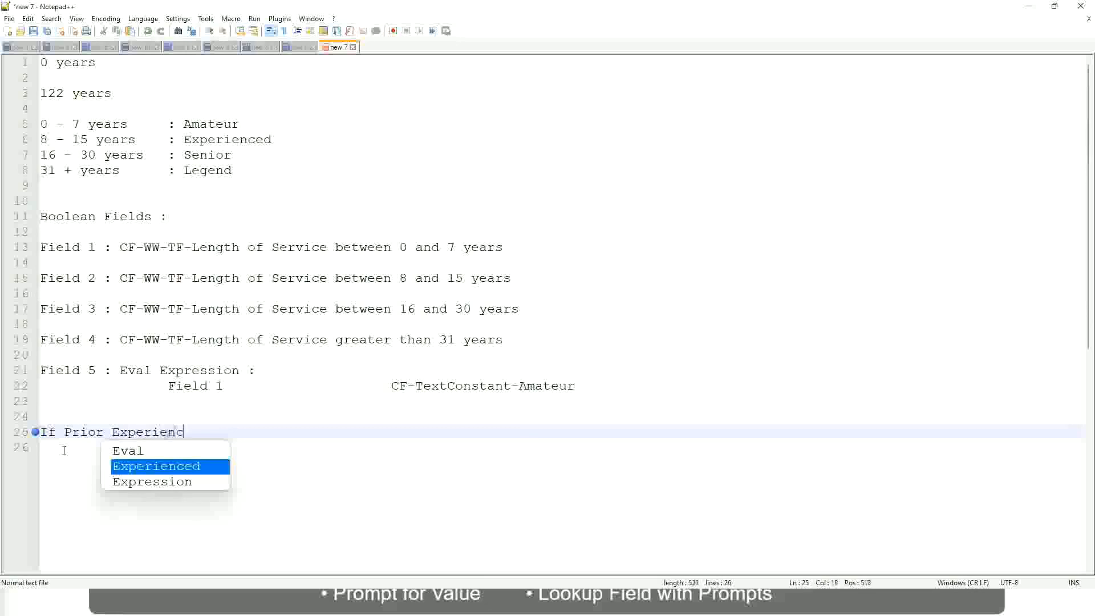
{"action": "key", "text": "BackSpace"}
{"action": "key", "text": "BackSpace"}
{"action": "key", "text": "BackSpace"}
{"action": "key", "text": "BackSpace"}
{"action": "key", "text": "BackSpace"}
{"action": "key", "text": "BackSpace"}
{"action": "key", "text": "BackSpace"}
{"action": "key", "text": "BackSpace"}
{"action": "key", "text": "BackSpace"}
{"action": "key", "text": "BackSpace"}
{"action": "key", "text": "BackSpace"}
{"action": "key", "text": "BackSpace"}
{"action": "key", "text": "BackSpace"}
{"action": "key", "text": "BackSpace"}
{"action": "key", "text": "BackSpace"}
{"action": "key", "text": "BackSpace"}
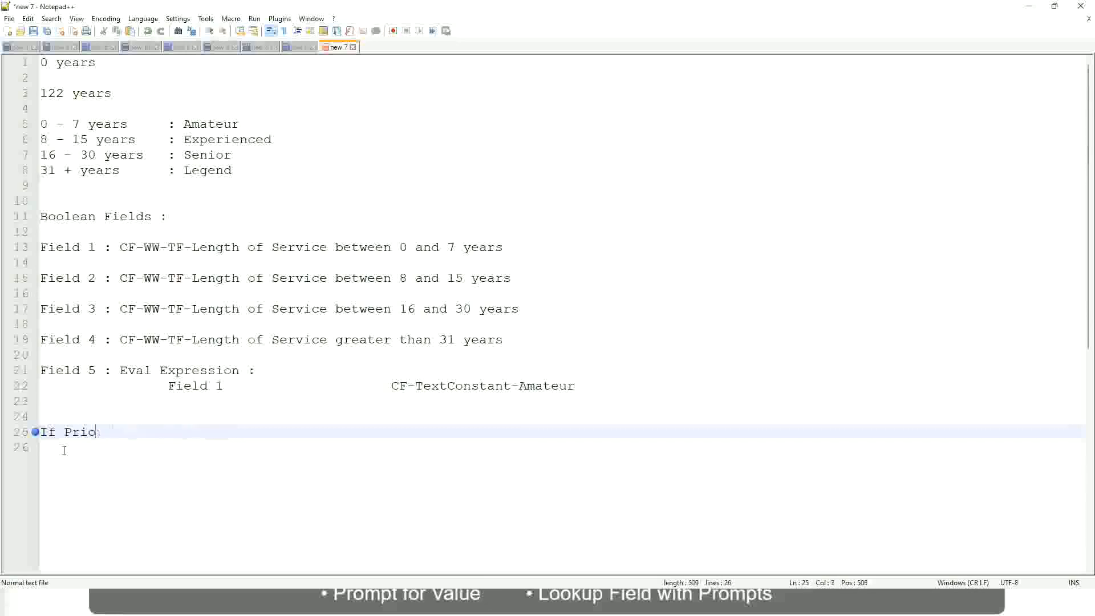
{"action": "type", "text": "Job "}
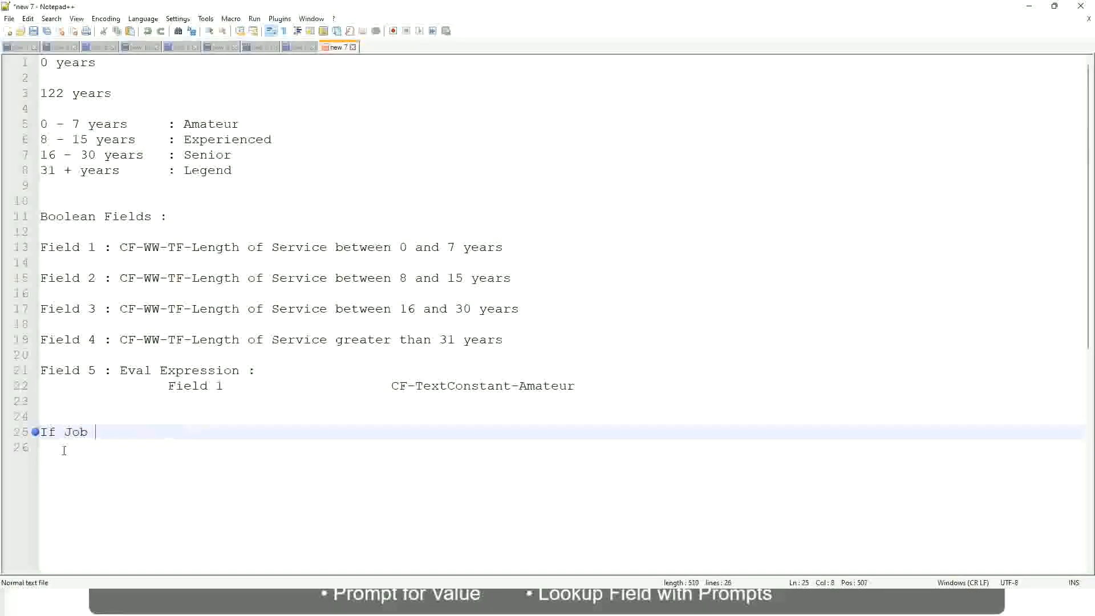
{"action": "type", "text": "Profile is "}
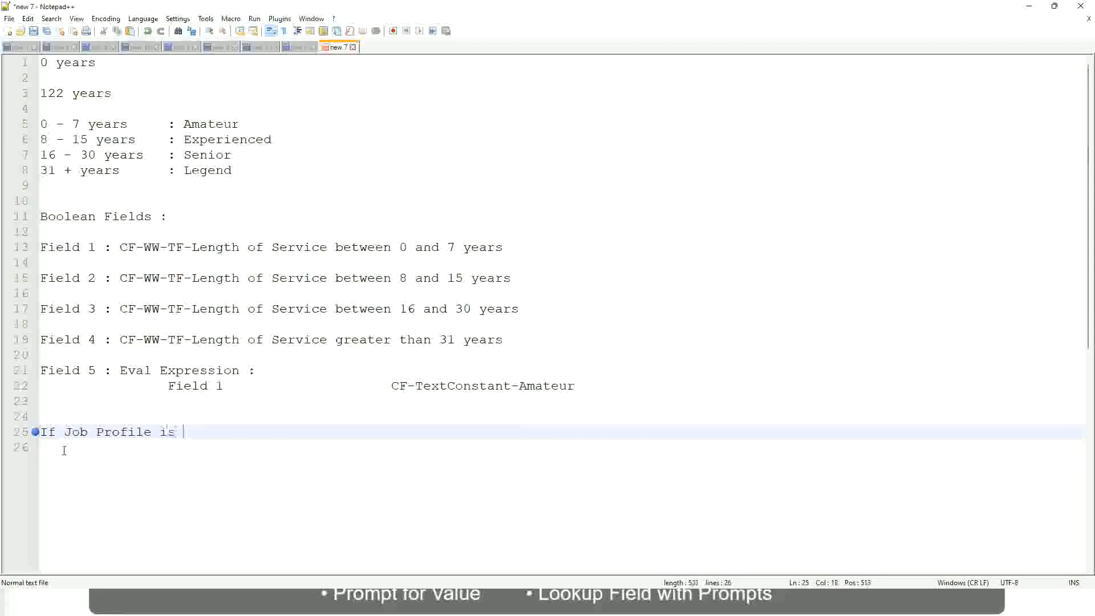
{"action": "type", "text": ": Manager"}
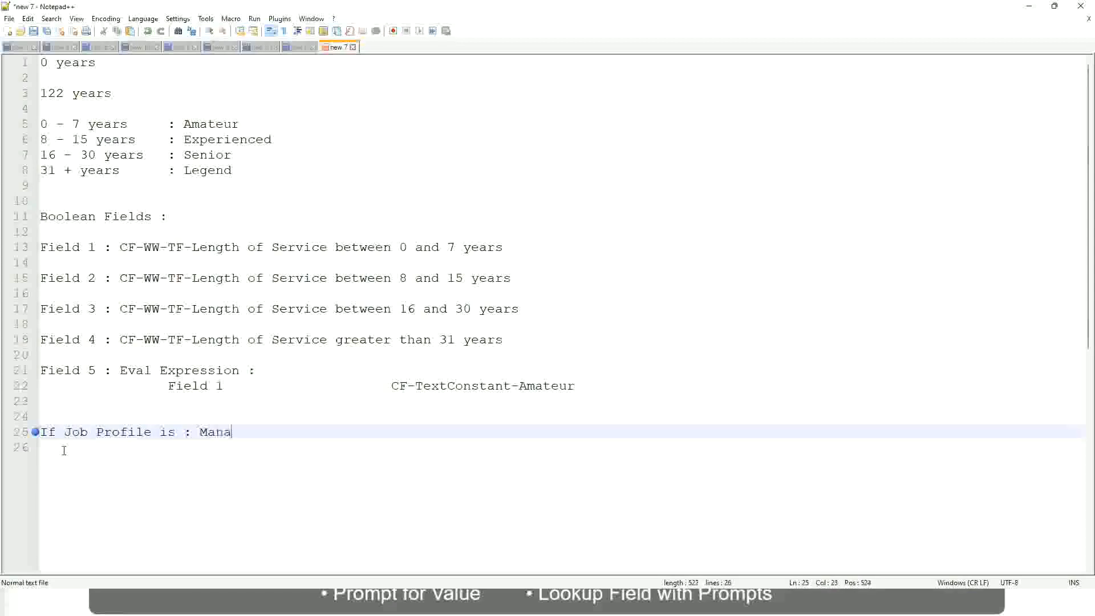
{"action": "key", "text": "BackSpace"}
{"action": "key", "text": "BackSpace"}
{"action": "key", "text": "BackSpace"}
{"action": "key", "text": "BackSpace"}
{"action": "key", "text": "BackSpace"}
{"action": "key", "text": "BackSpace"}
{"action": "key", "text": "BackSpace"}
{"action": "key", "text": "BackSpace"}
{"action": "key", "text": "BackSpace"}
{"action": "key", "text": "BackSpace"}
{"action": "key", "text": "BackSpace"}
{"action": "key", "text": "BackSpace"}
{"action": "key", "text": "BackSpace"}
{"action": "key", "text": "BackSpace"}
{"action": "key", "text": "BackSpace"}
{"action": "key", "text": "BackSpace"}
{"action": "key", "text": "BackSpace"}
{"action": "key", "text": "BackSpace"}
{"action": "key", "text": "BackSpace"}
{"action": "key", "text": "BackSpace"}
Complete the condition on line 25 as "If Management Level is Manager or Above".
{"action": "type", "text": "Manage"}
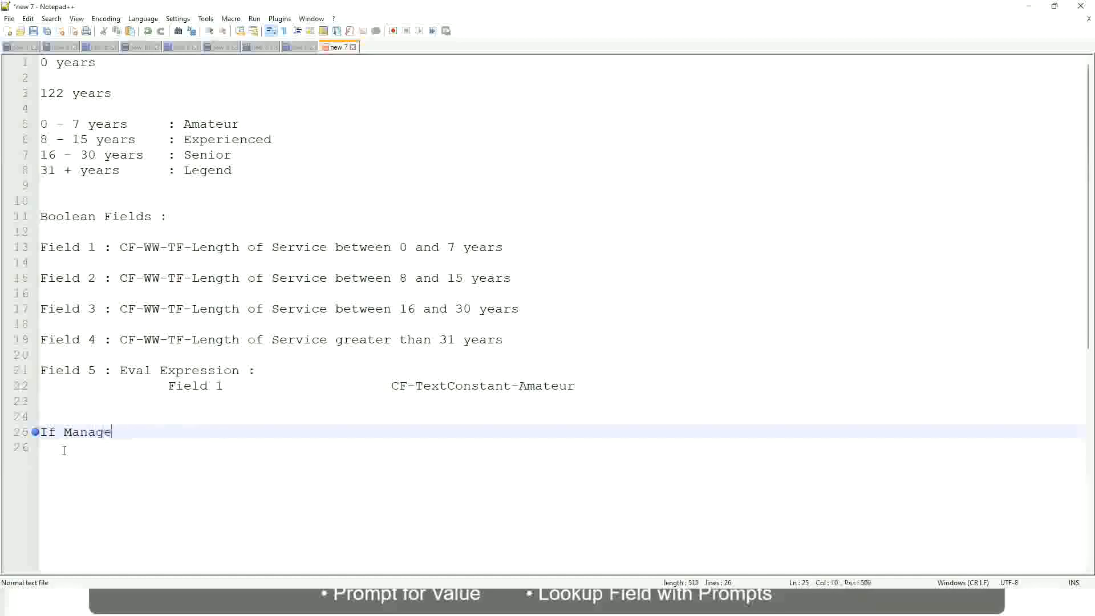
{"action": "type", "text": "ment Level "}
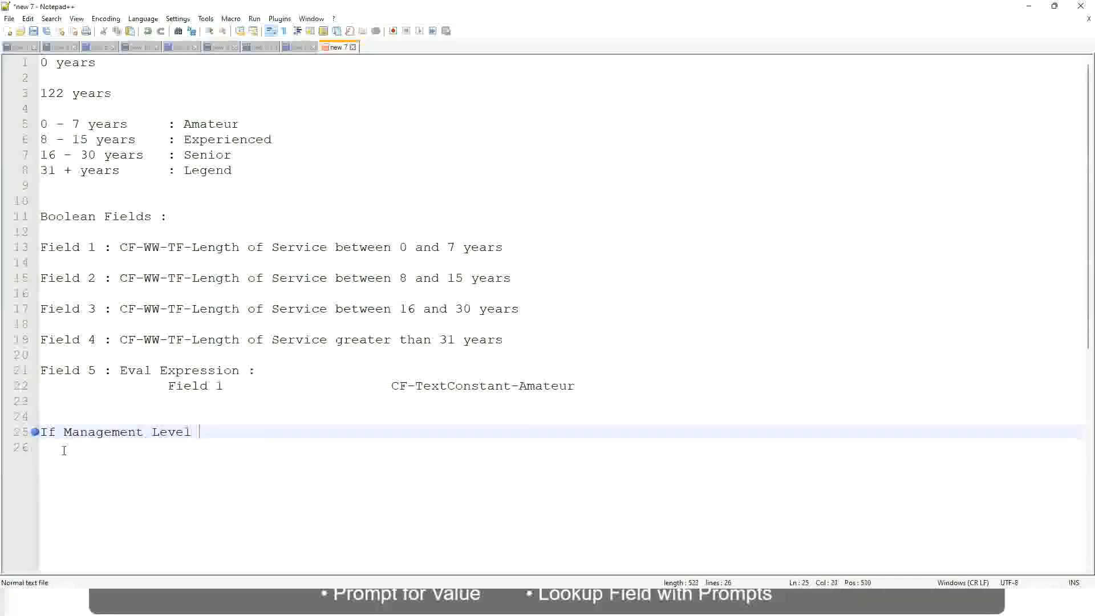
{"action": "type", "text": "is Manager or Above"}
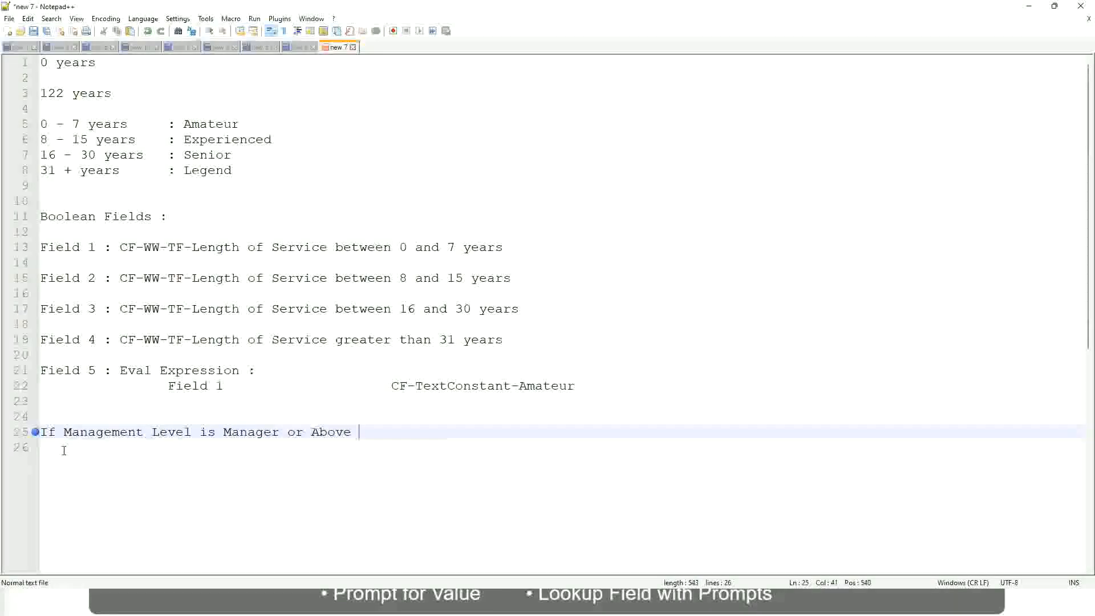
Add the outcome "Proposed Allowance Plan : Car Allowance" after a wide gap on the same line as the condition.
{"action": "key", "text": "Tab"}
{"action": "key", "text": "Tab"}
{"action": "key", "text": "Tab"}
{"action": "key", "text": "Tab"}
{"action": "key", "text": "Tab"}
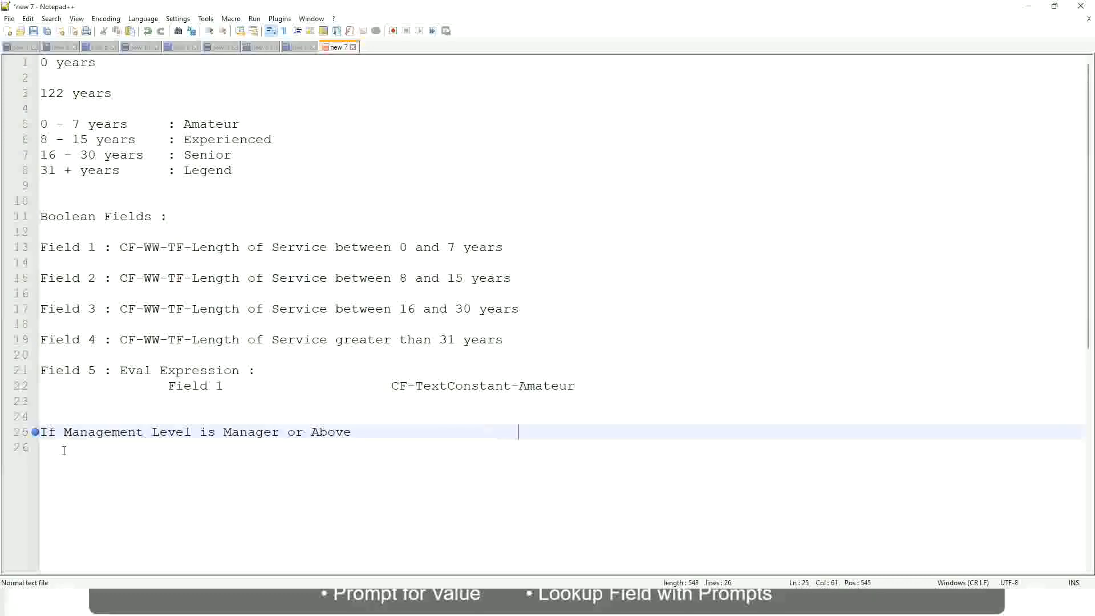
{"action": "type", "text": "Proposed"}
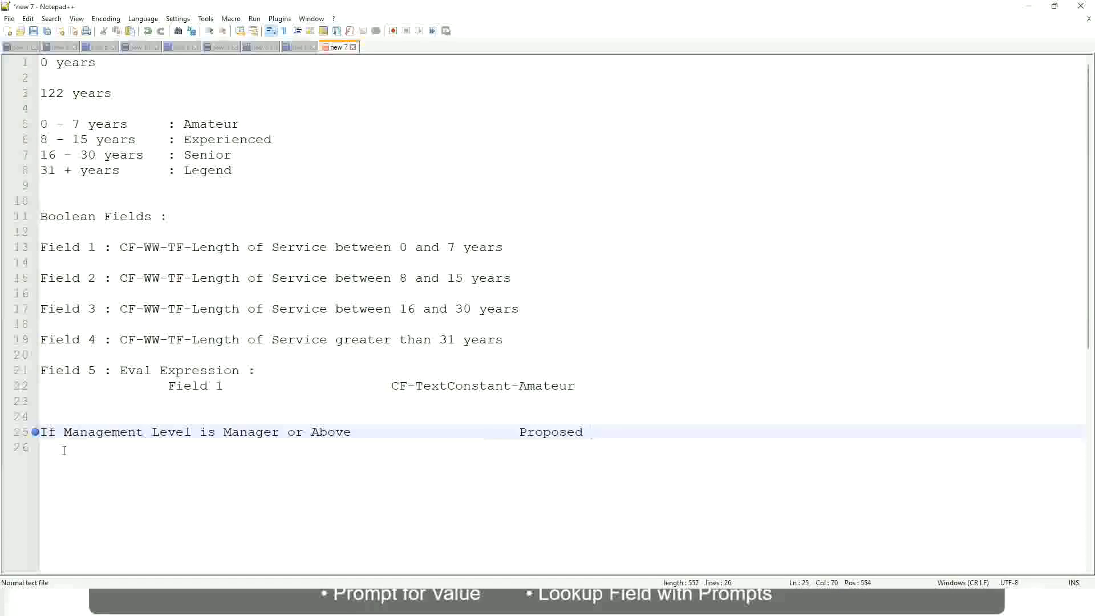
{"action": "type", "text": "Allowance Plan"}
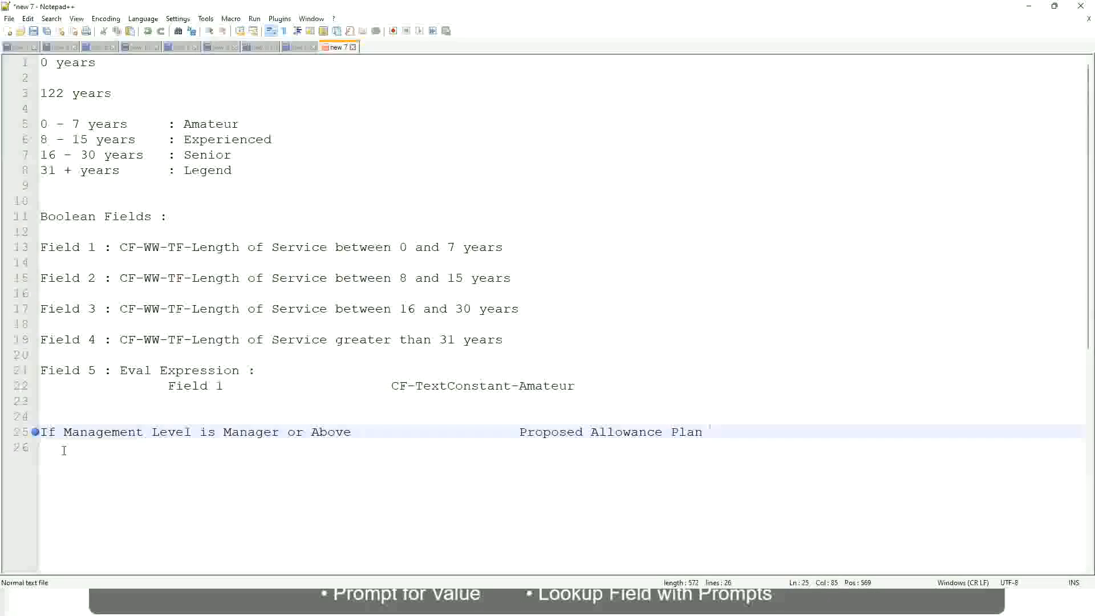
{"action": "type", "text": ": Car Allowance"}
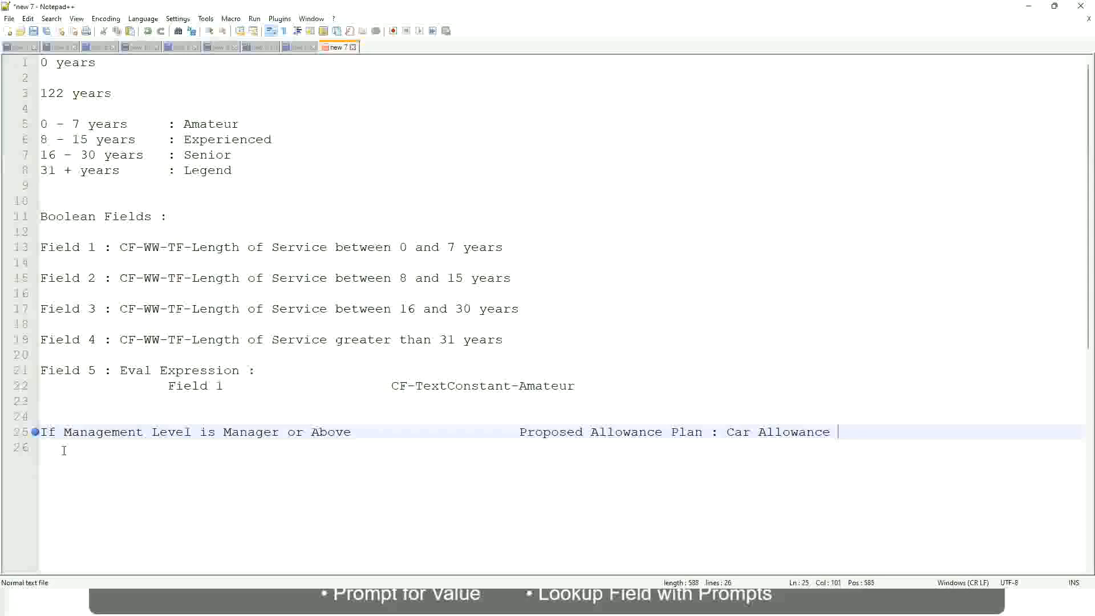
Start line 26 with "If Management Level is" and remove "or Above" from the condition on line 25.
{"action": "key", "text": "Return"}
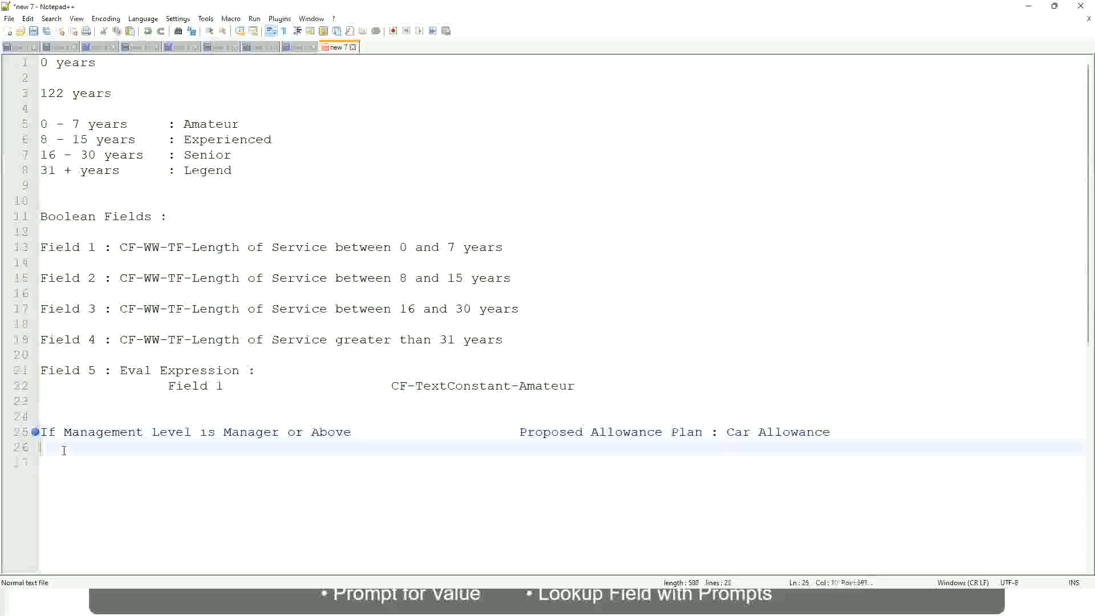
{"action": "type", "text": "If Management Level is"}
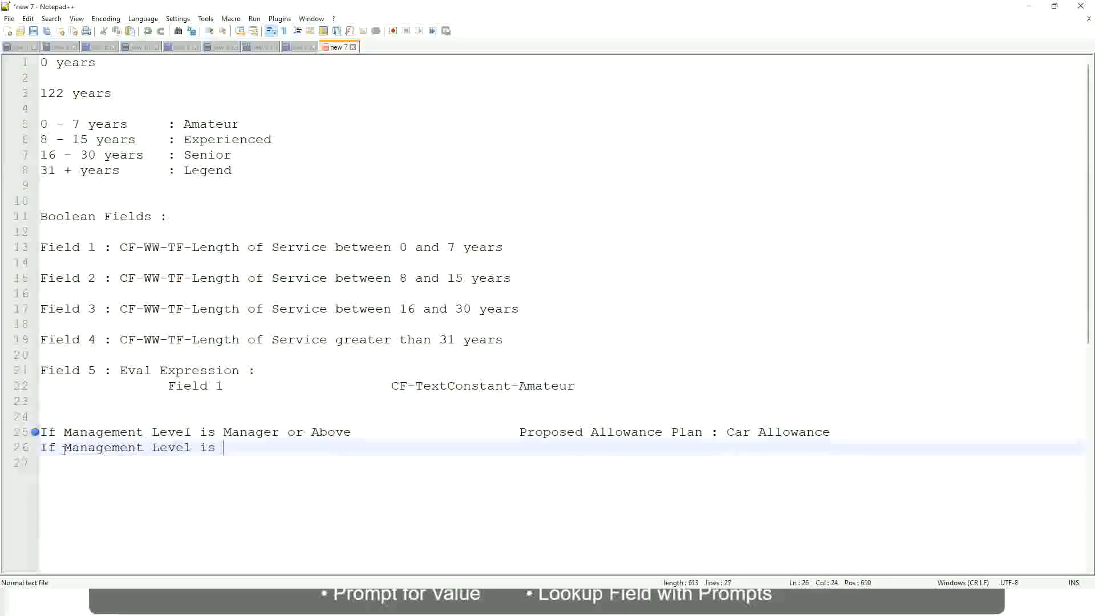
{"action": "key", "text": "Up"}
{"action": "key", "text": "Right"}
{"action": "key", "text": "Right"}
{"action": "key", "text": "Right"}
{"action": "key", "text": "Right"}
{"action": "key", "text": "Right"}
{"action": "key", "text": "Right"}
{"action": "key", "text": "Right"}
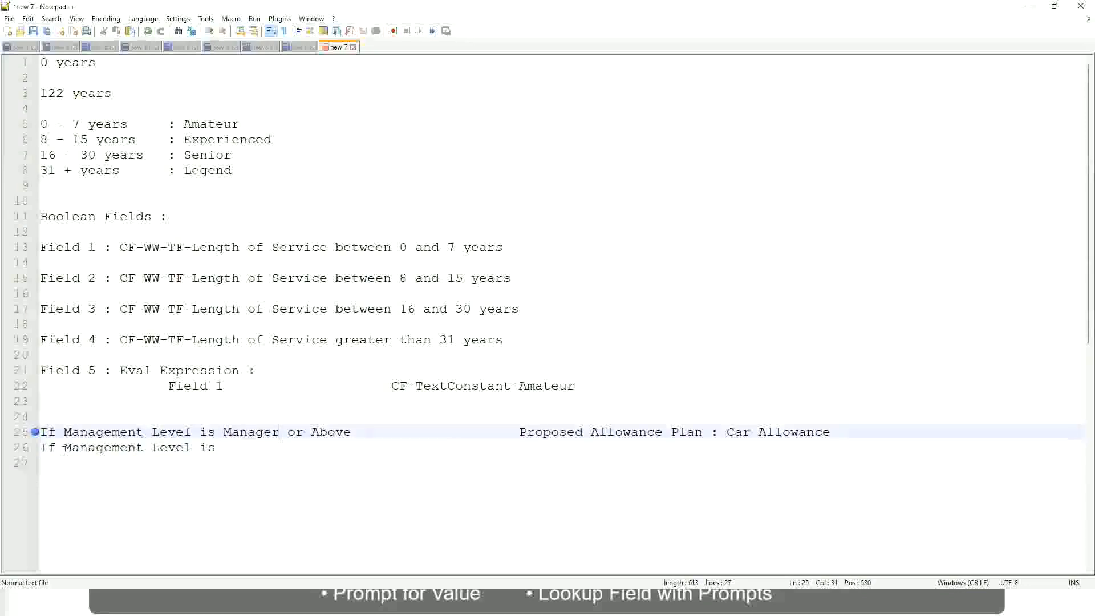
{"action": "key", "text": "shift+Right"}
{"action": "key", "text": "shift+Right"}
{"action": "key", "text": "shift+Right"}
{"action": "key", "text": "shift+Right"}
{"action": "key", "text": "shift+Right"}
{"action": "key", "text": "shift+Right"}
{"action": "key", "text": "shift+Right"}
{"action": "key", "text": "shift+Right"}
{"action": "key", "text": "shift+Right"}
{"action": "key", "text": "Delete"}
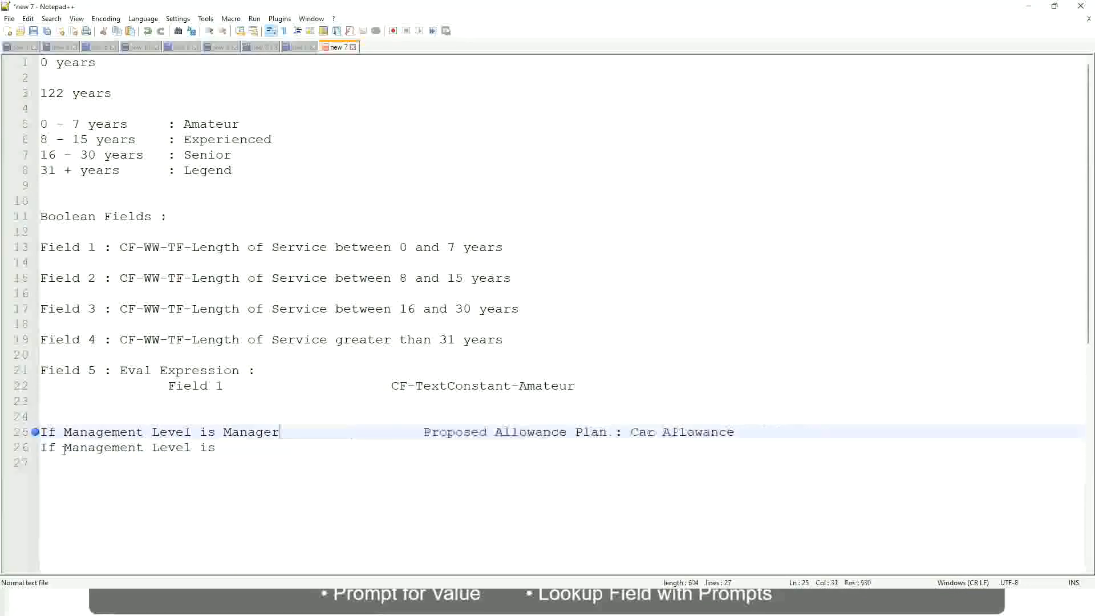
Complete line 26 with the level "Director" and the outcome "Executive Allowance", aligned with the outcome on the line above.
{"action": "key", "text": "Down"}
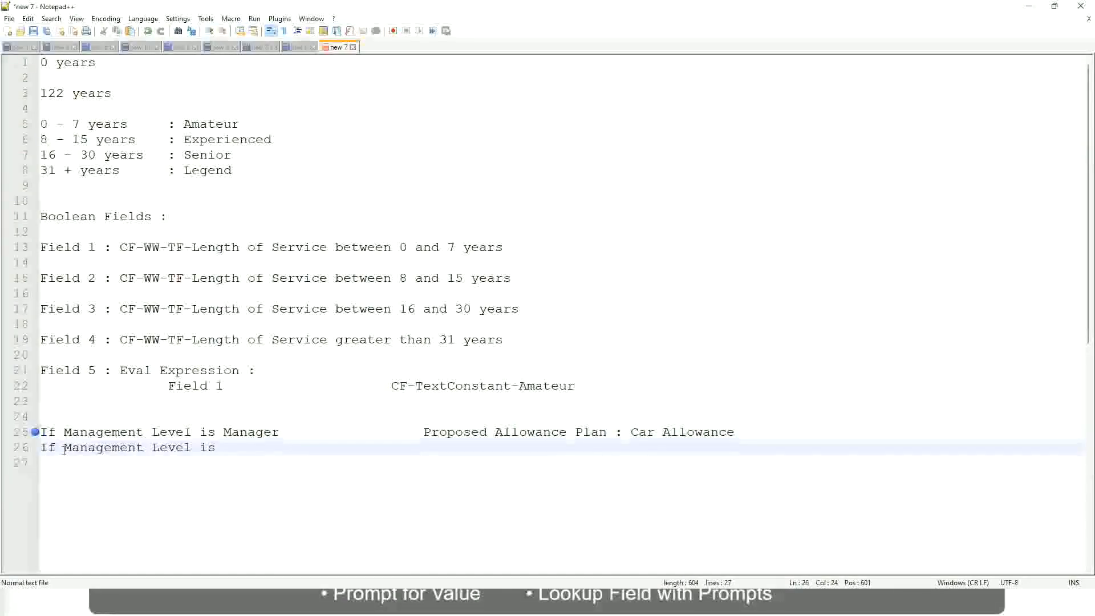
{"action": "type", "text": "Director"}
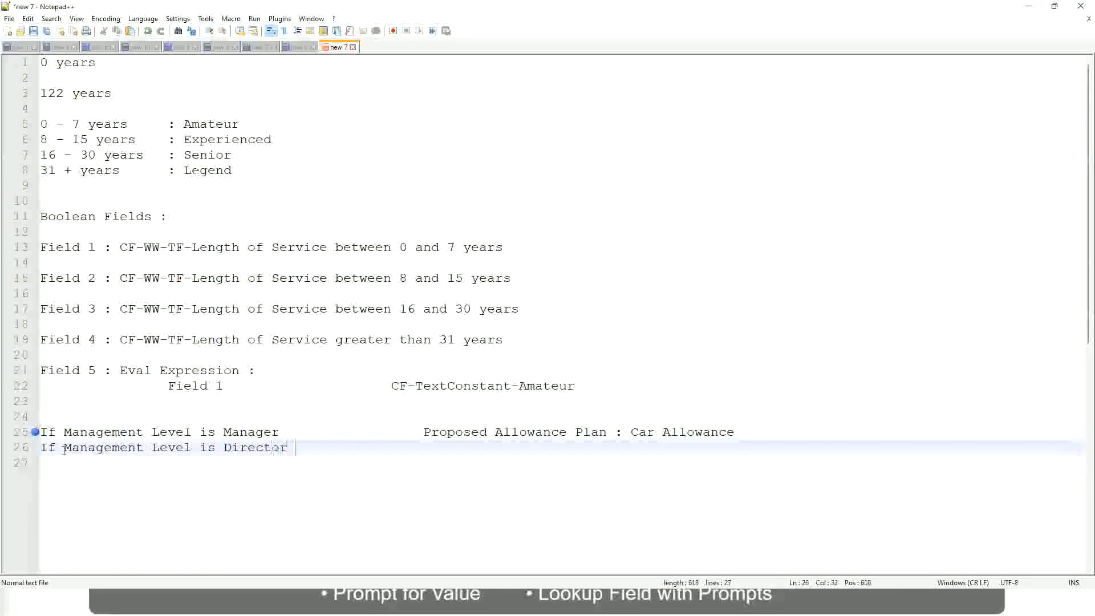
{"action": "key", "text": "Tab"}
{"action": "key", "text": "Tab"}
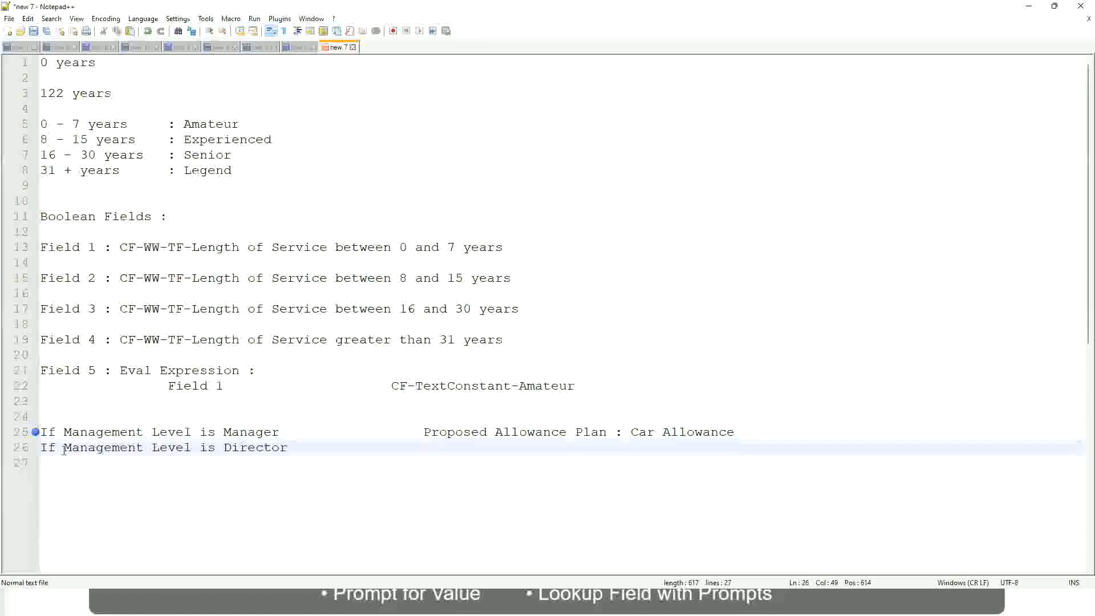
{"action": "type", "text": "Executive Allo"}
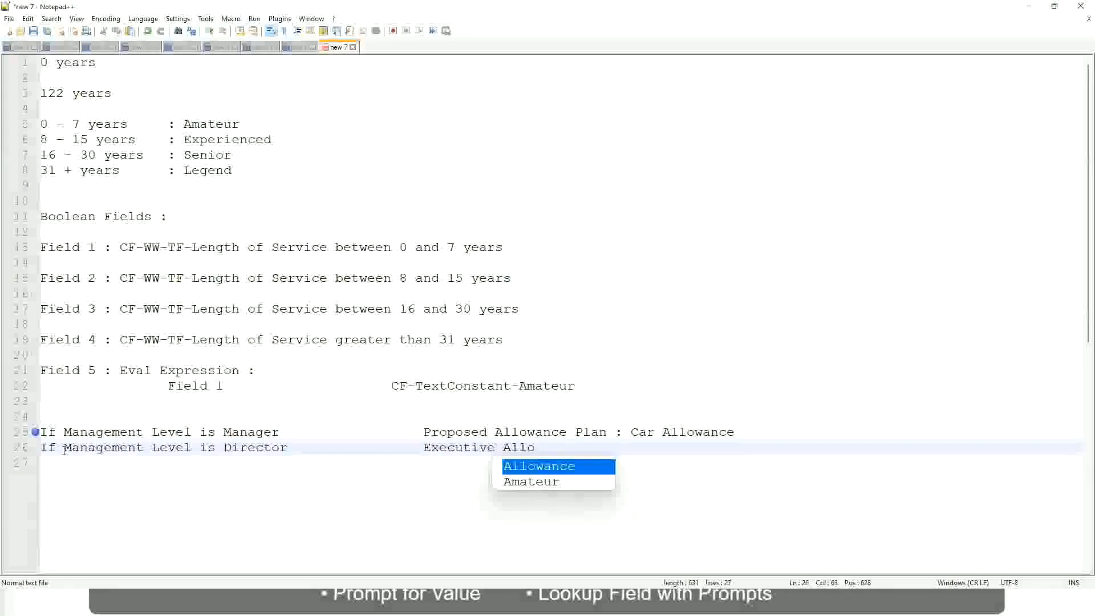
{"action": "key", "text": "Return"}
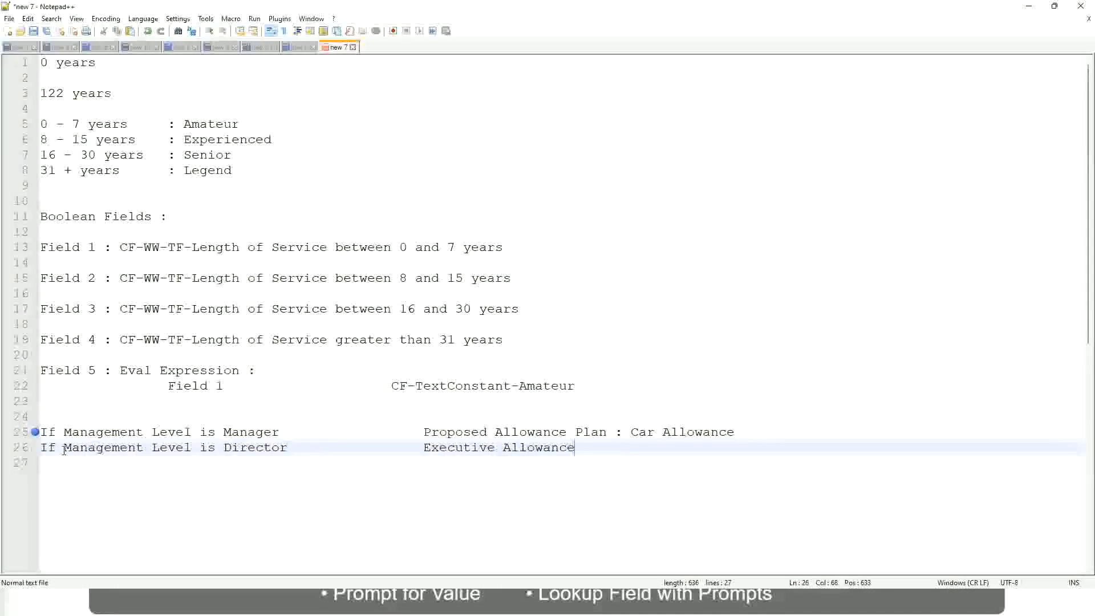
Start a third rule on line 27 with the text "If Management Level is".
{"action": "key", "text": "Return"}
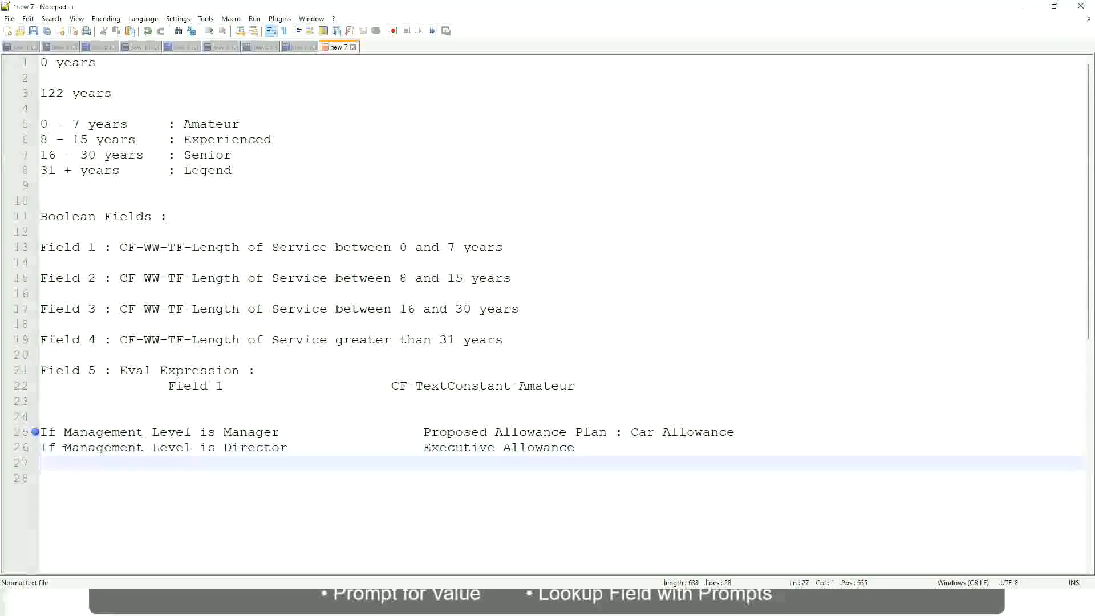
{"action": "type", "text": "If Management"}
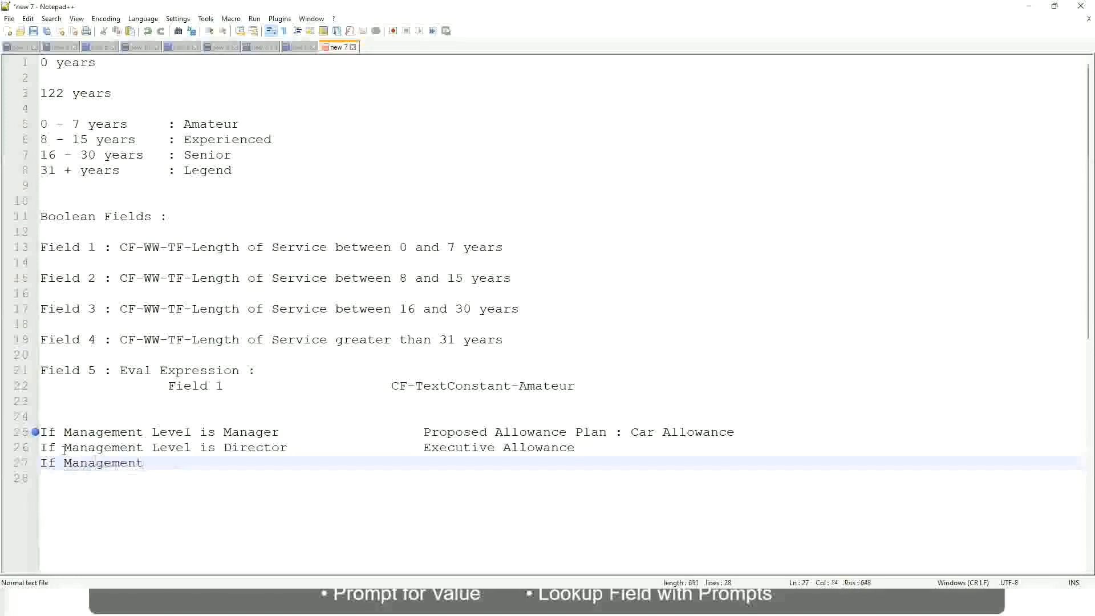
{"action": "type", "text": " Level is"}
{"action": "key", "text": "BackSpace"}
{"action": "key", "text": "BackSpace"}
{"action": "key", "text": "BackSpace"}
{"action": "type", "text": "le"}
{"action": "key", "text": "BackSpace"}
{"action": "key", "text": "BackSpace"}
{"action": "type", "text": "Le"}
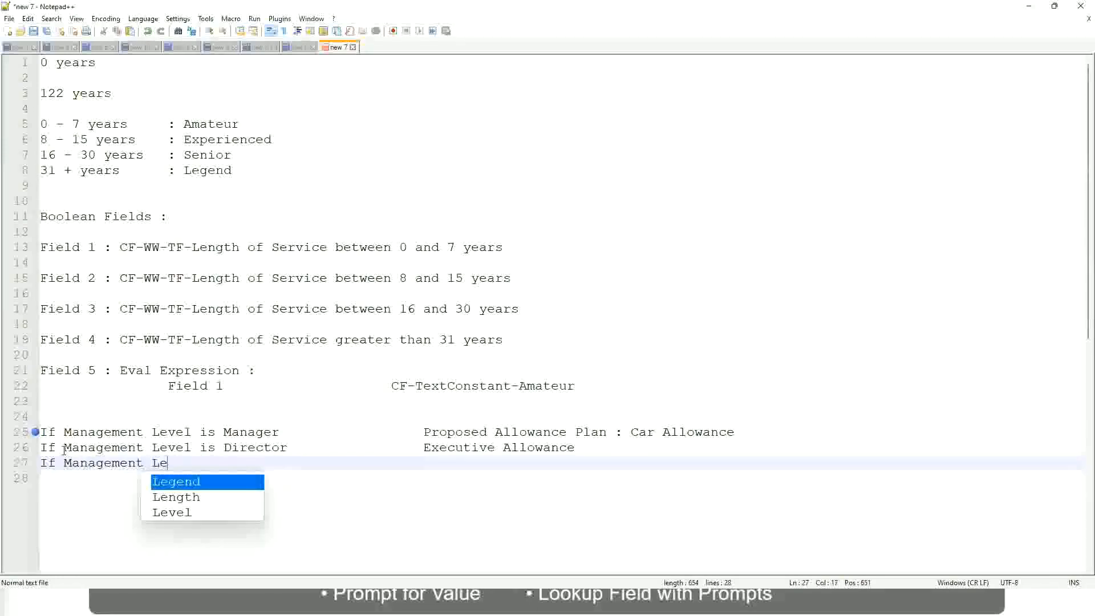
{"action": "key", "text": "Down"}
{"action": "key", "text": "Down"}
{"action": "key", "text": "Return"}
{"action": "type", "text": "is "}
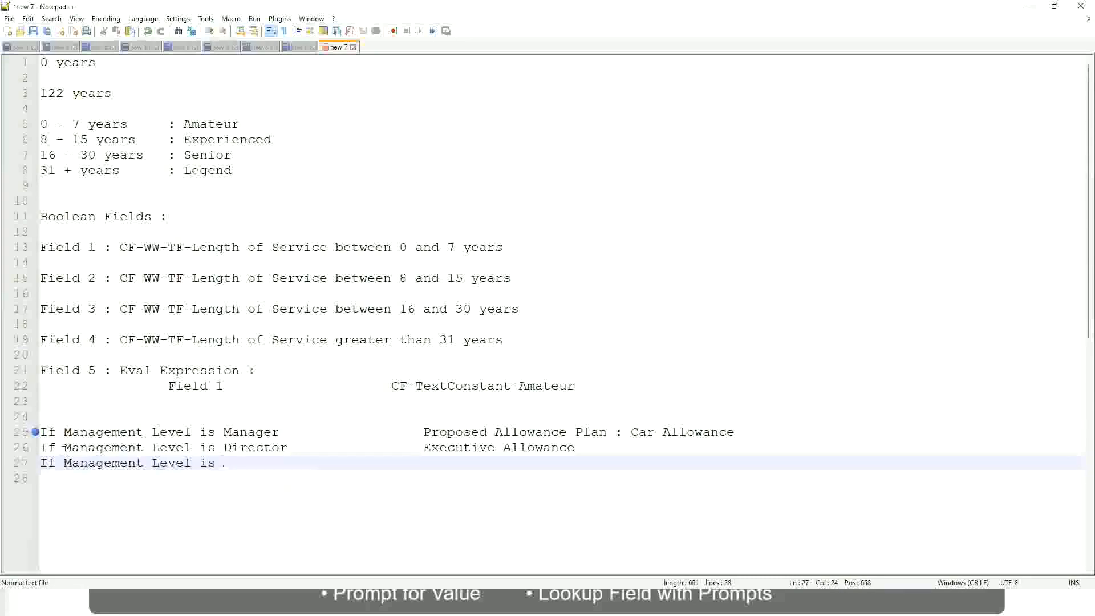
Complete line 27 with the level "CEO" and the outcome "CEO Allowance", aligned with the outcomes above.
{"action": "type", "text": "CEO"}
{"action": "key", "text": "Tab"}
{"action": "key", "text": "Tab"}
{"action": "key", "text": "Tab"}
{"action": "key", "text": "Tab"}
{"action": "type", "text": "CEO Allowance"}
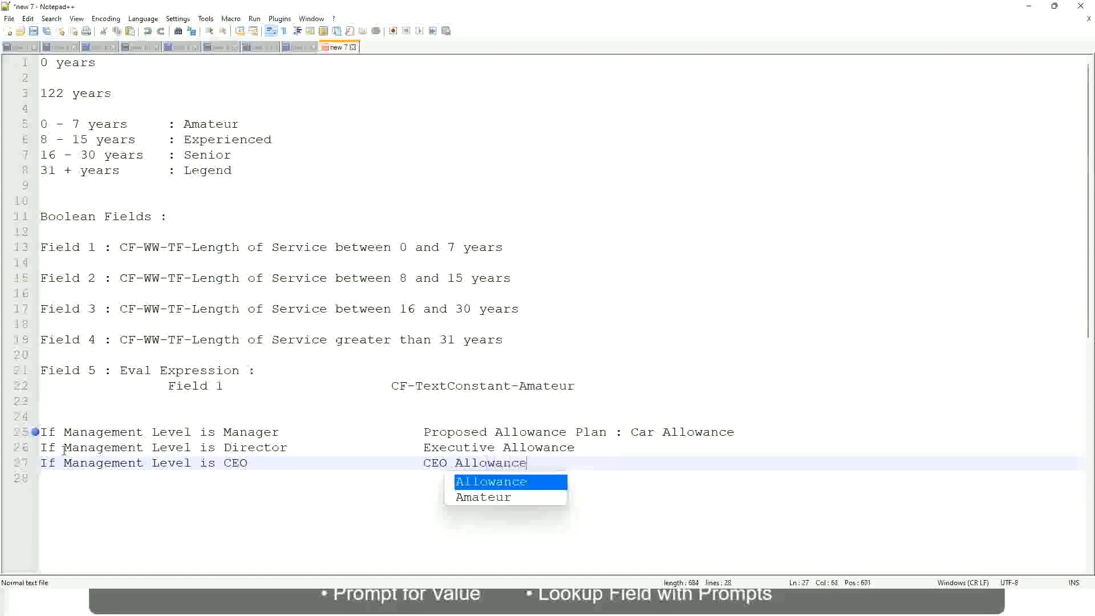
{"action": "key", "text": "Escape"}
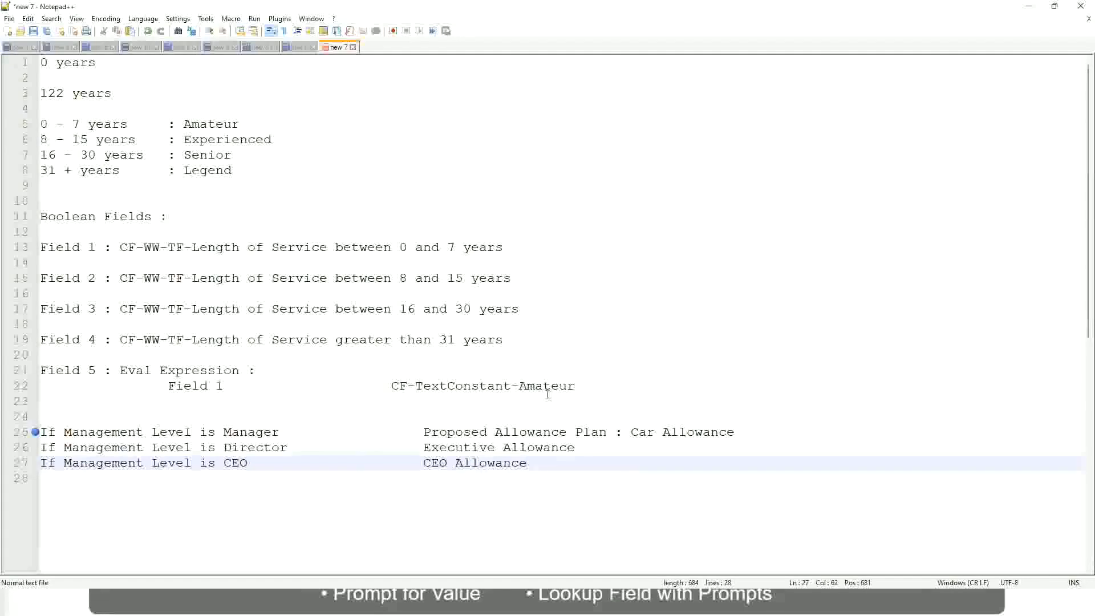
{"action": "left_click", "coordinate": [631, 432]}
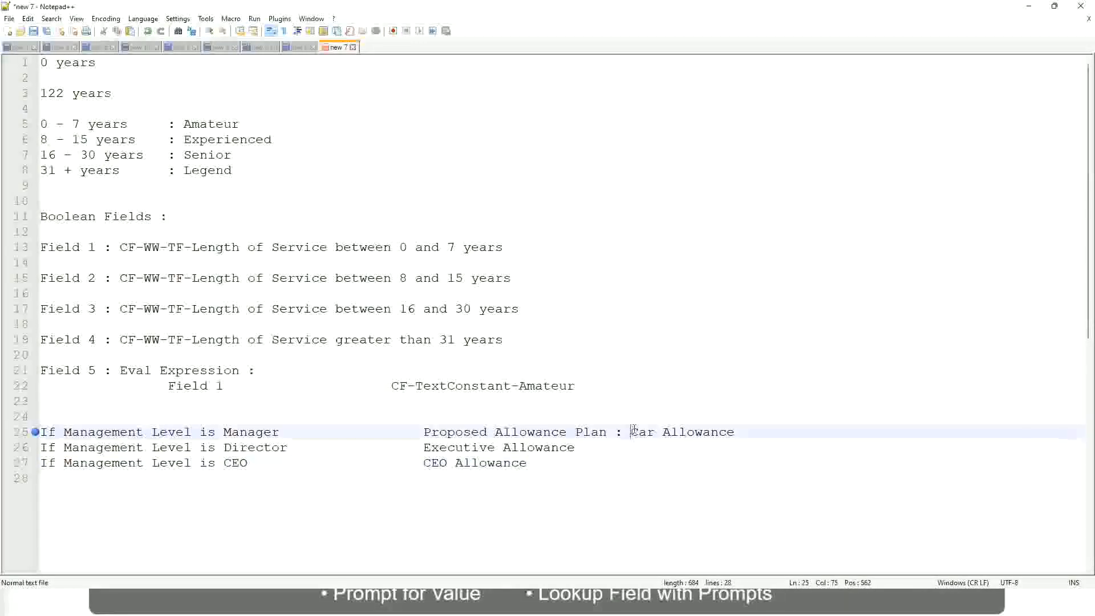
{"action": "left_click_drag", "start_coordinate": [631, 432], "coordinate": [737, 429]}
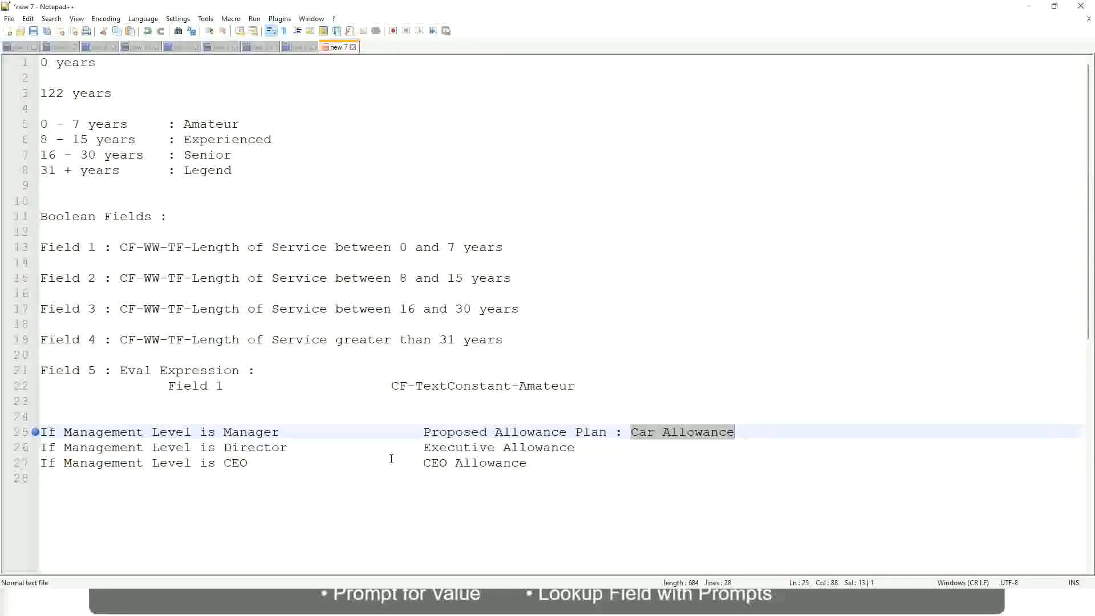
{"action": "left_click", "coordinate": [505, 432]}
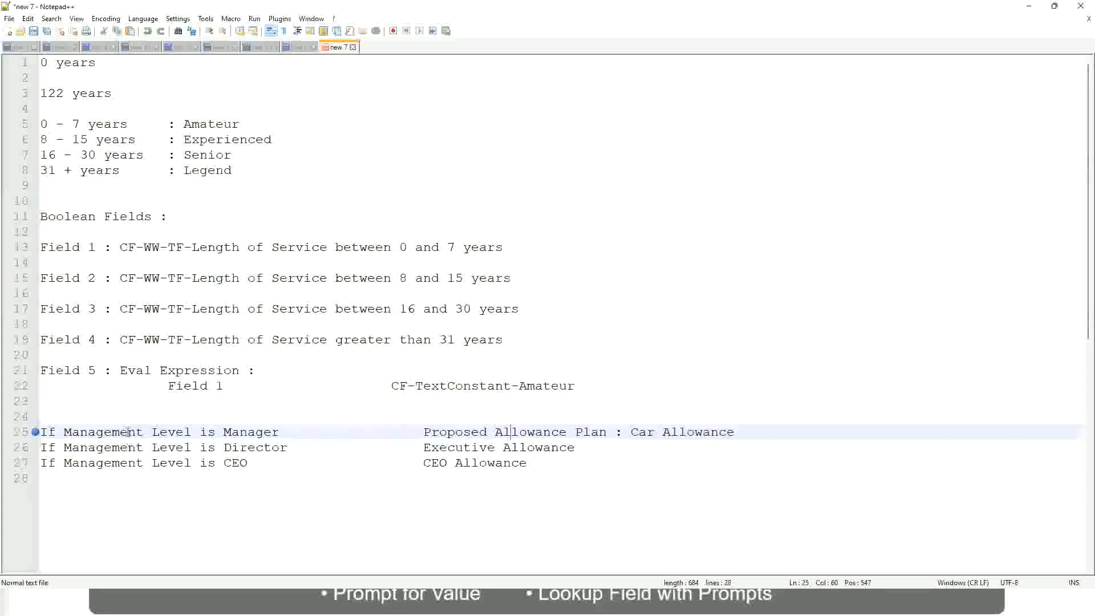
{"action": "left_click", "coordinate": [224, 432]}
Replace the whole outcome of the Manager rule on line 25 with "Name of the First Line Manager".
{"action": "left_click_drag", "start_coordinate": [425, 432], "coordinate": [751, 428]}
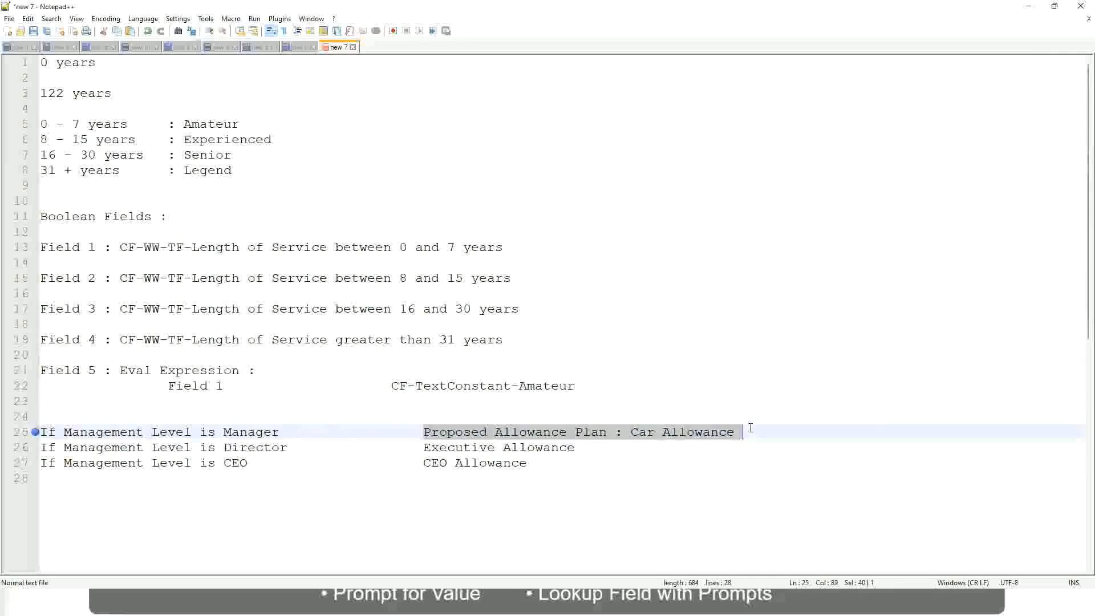
{"action": "type", "text": "Managers"}
{"action": "key", "text": "BackSpace"}
{"action": "key", "text": "BackSpace"}
{"action": "key", "text": "BackSpace"}
{"action": "key", "text": "BackSpace"}
{"action": "key", "text": "BackSpace"}
{"action": "key", "text": "BackSpace"}
{"action": "key", "text": "BackSpace"}
{"action": "key", "text": "BackSpace"}
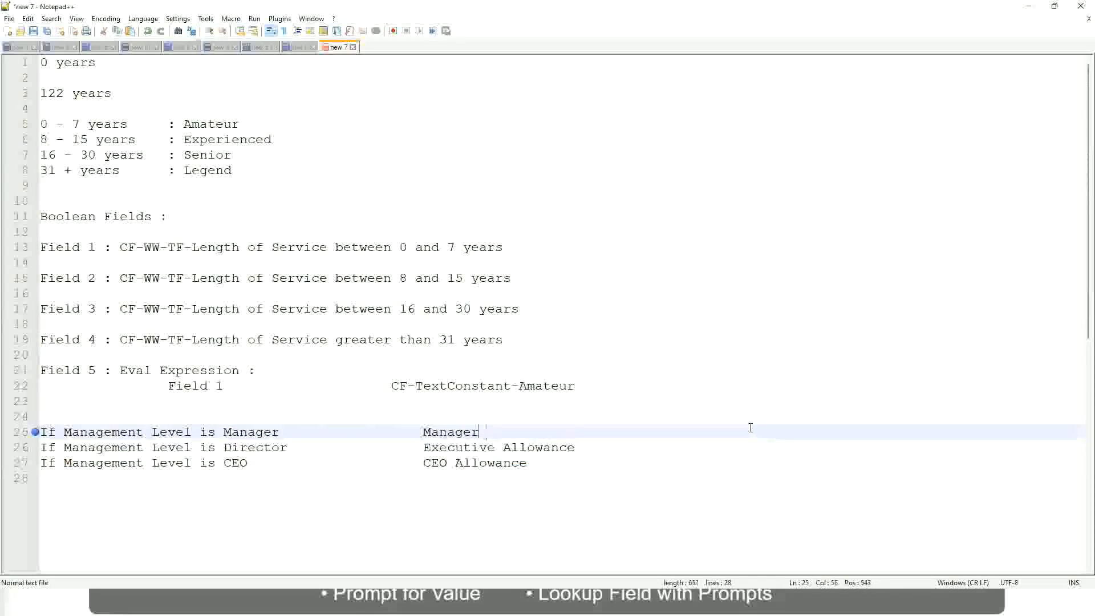
{"action": "type", "text": "Firs"}
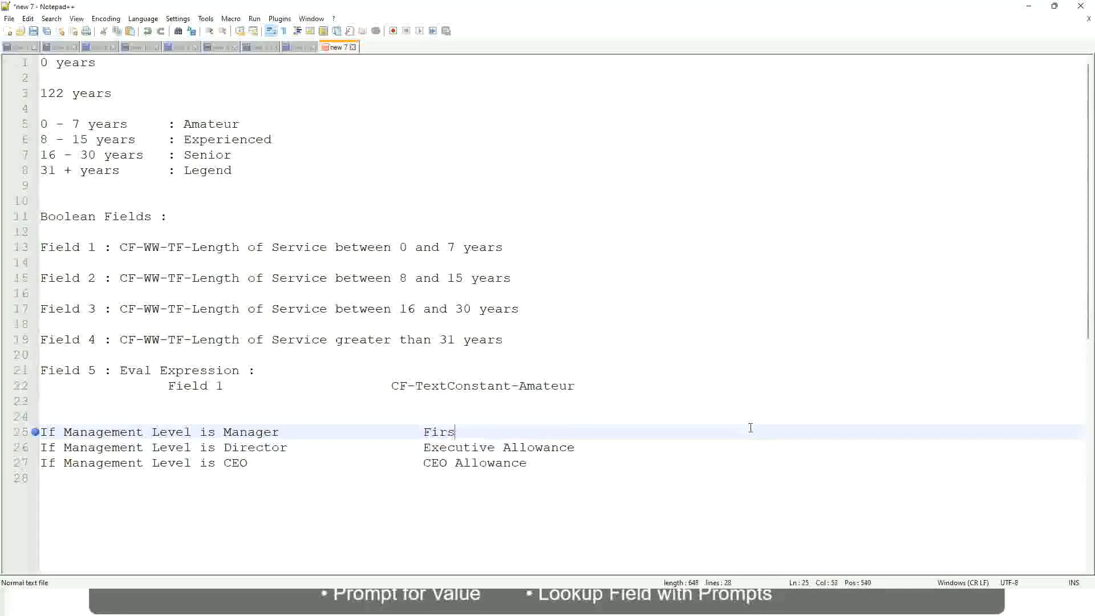
{"action": "type", "text": "t Line Manager"}
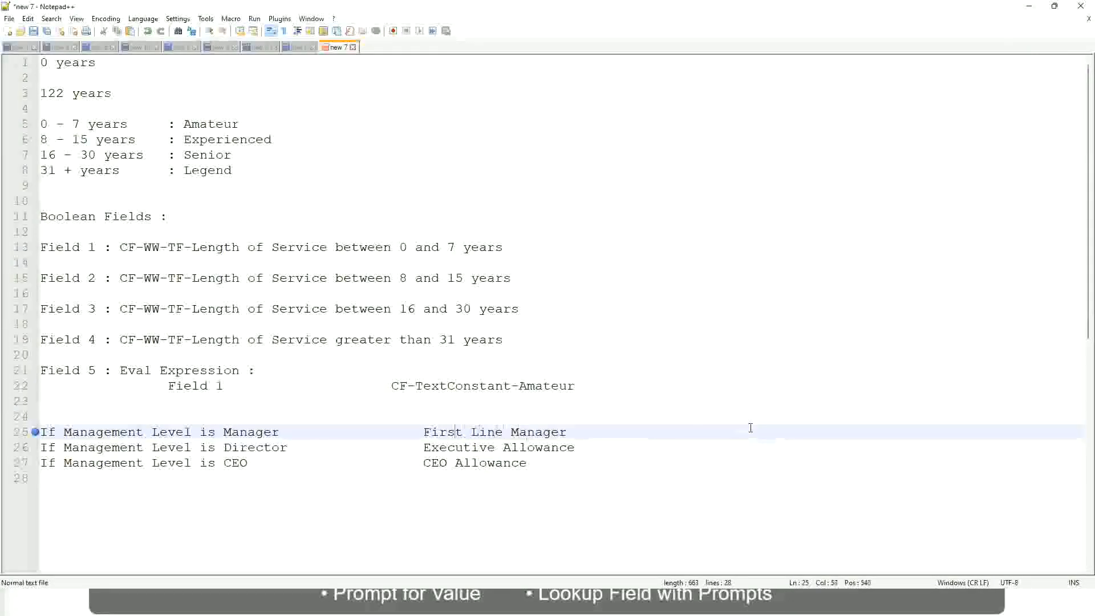
{"action": "key", "text": "ctrl+Left"}
{"action": "key", "text": "ctrl+Left"}
{"action": "key", "text": "ctrl+Left"}
{"action": "type", "text": "Name of the"}
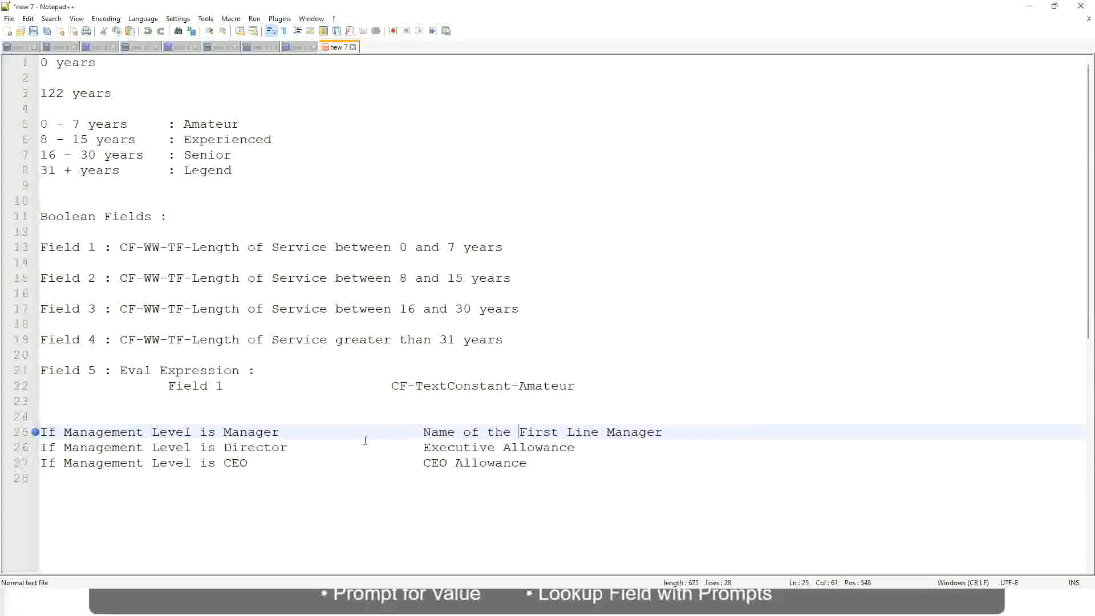
Replace the "Executive Allowance" outcome of the Director rule on line 26 with the beginning "Name of".
{"action": "left_click_drag", "start_coordinate": [422, 448], "coordinate": [575, 448]}
{"action": "type", "text": "Name "}
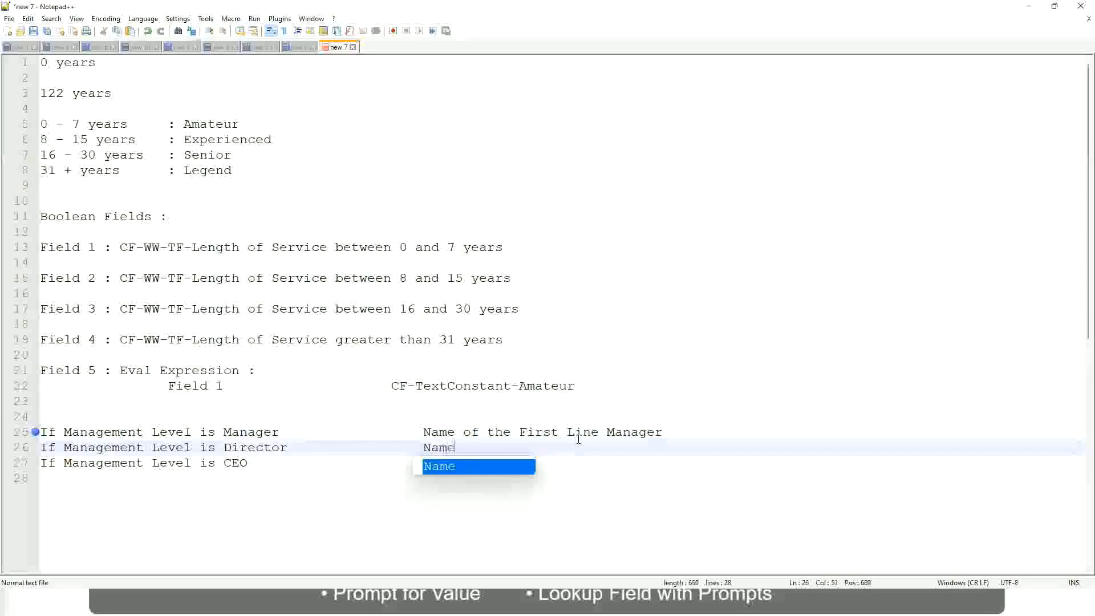
{"action": "type", "text": "of the Firs"}
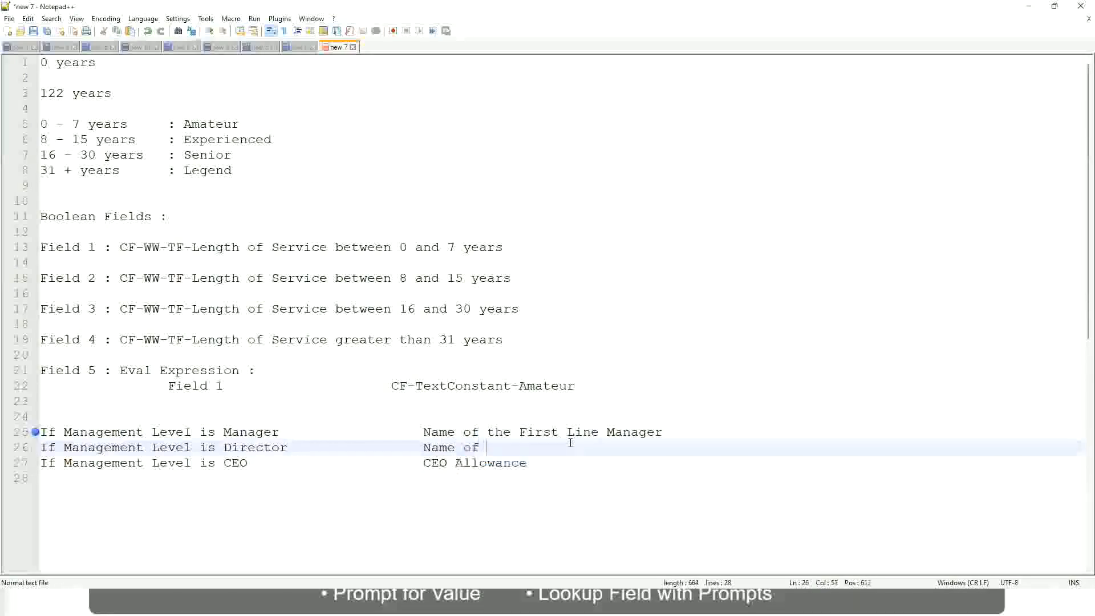
{"action": "type", "text": "t"}
{"action": "key", "text": "BackSpace"}
{"action": "key", "text": "BackSpace"}
{"action": "key", "text": "BackSpace"}
{"action": "key", "text": "BackSpace"}
{"action": "key", "text": "BackSpace"}
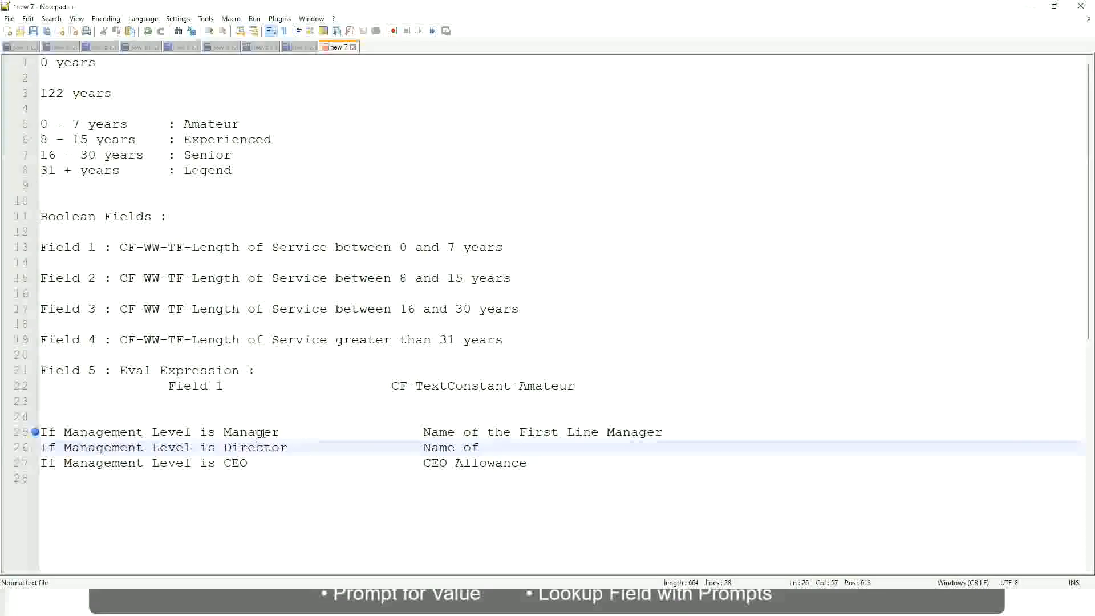
Change "First" to "Second" in the Manager rule's outcome, and complete the Director rule's outcome as "Name of Manager".
{"action": "double_click", "coordinate": [537, 432]}
{"action": "type", "text": "Second"}
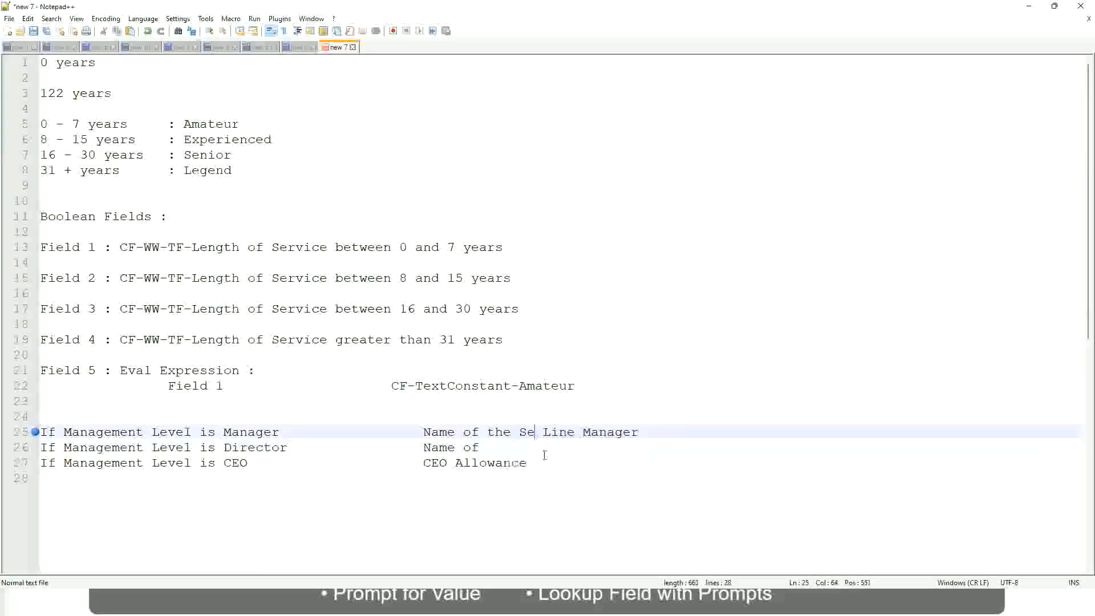
{"action": "key", "text": "BackSpace"}
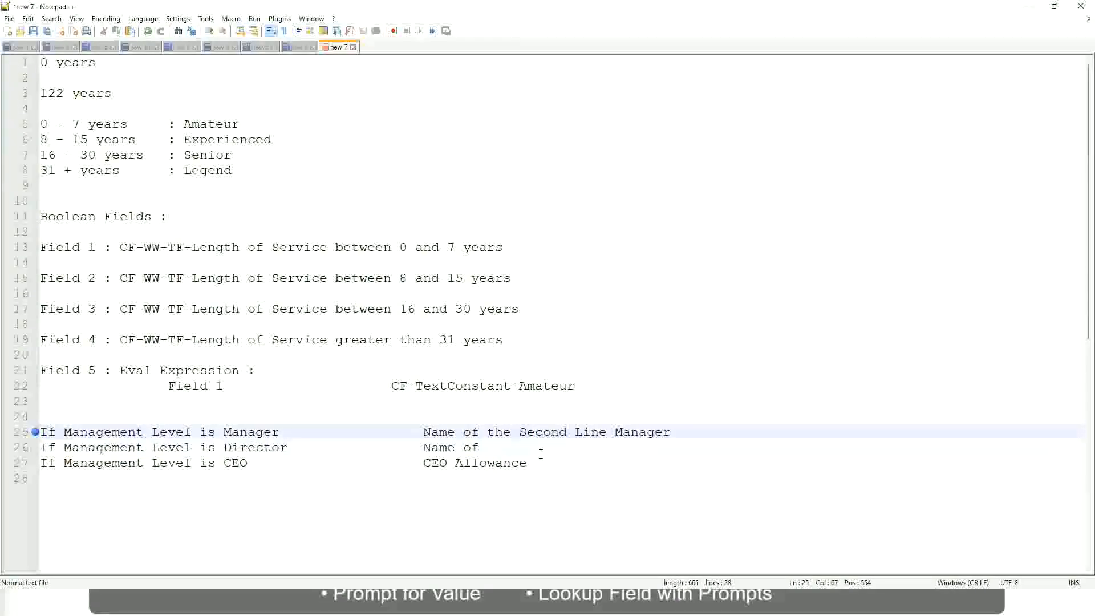
{"action": "left_click", "coordinate": [496, 447]}
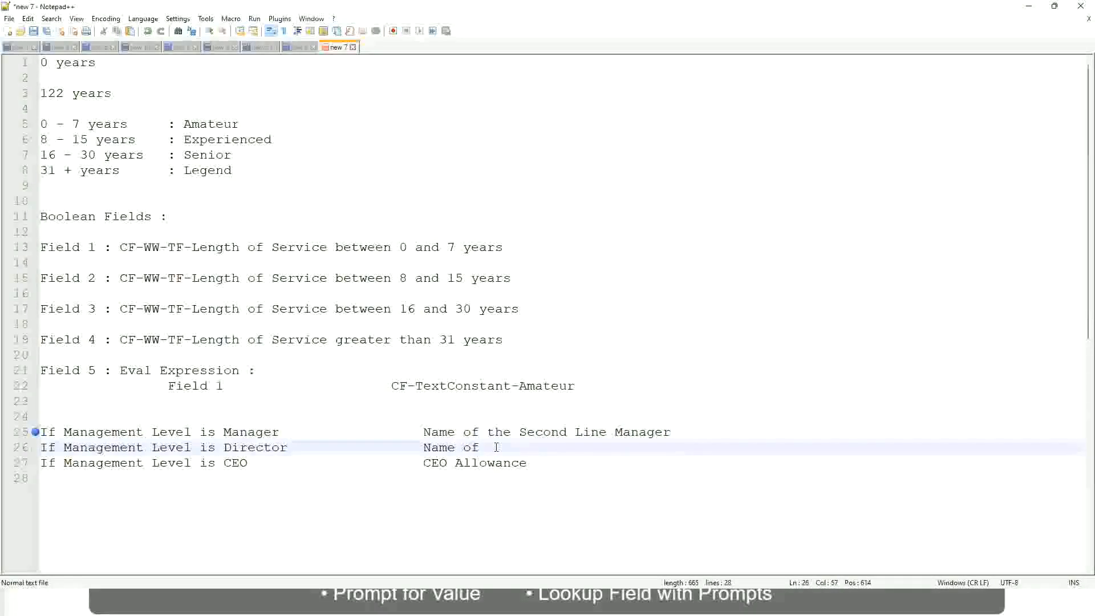
{"action": "type", "text": "Manager"}
Replace the outcome of the CEO rule on line 27 with "name of CEO/Himself/Herself".
{"action": "left_click", "coordinate": [231, 463]}
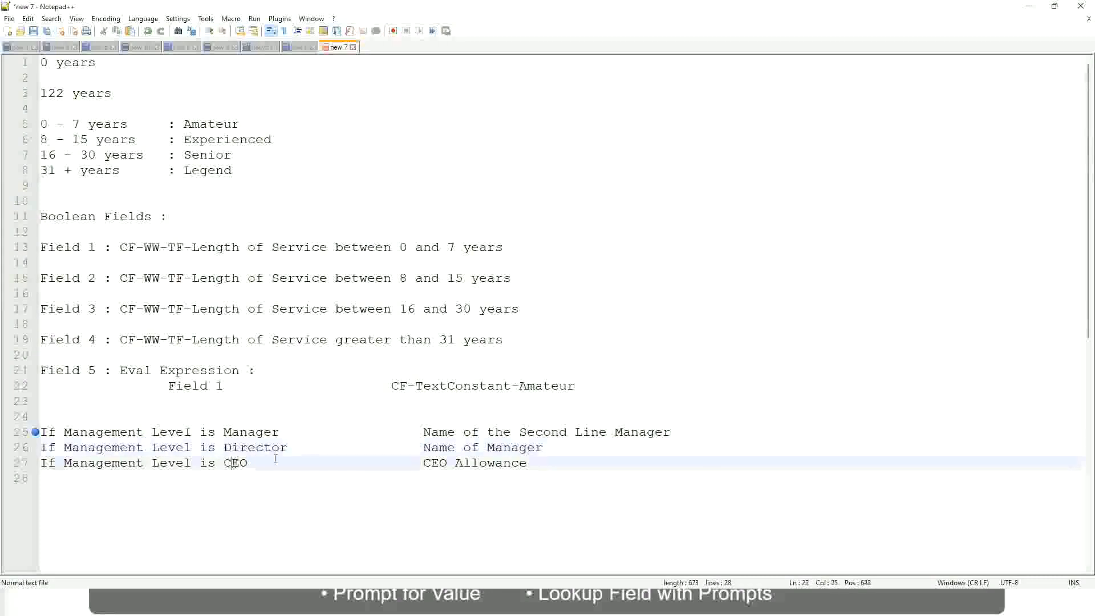
{"action": "left_click_drag", "start_coordinate": [423, 462], "coordinate": [542, 462]}
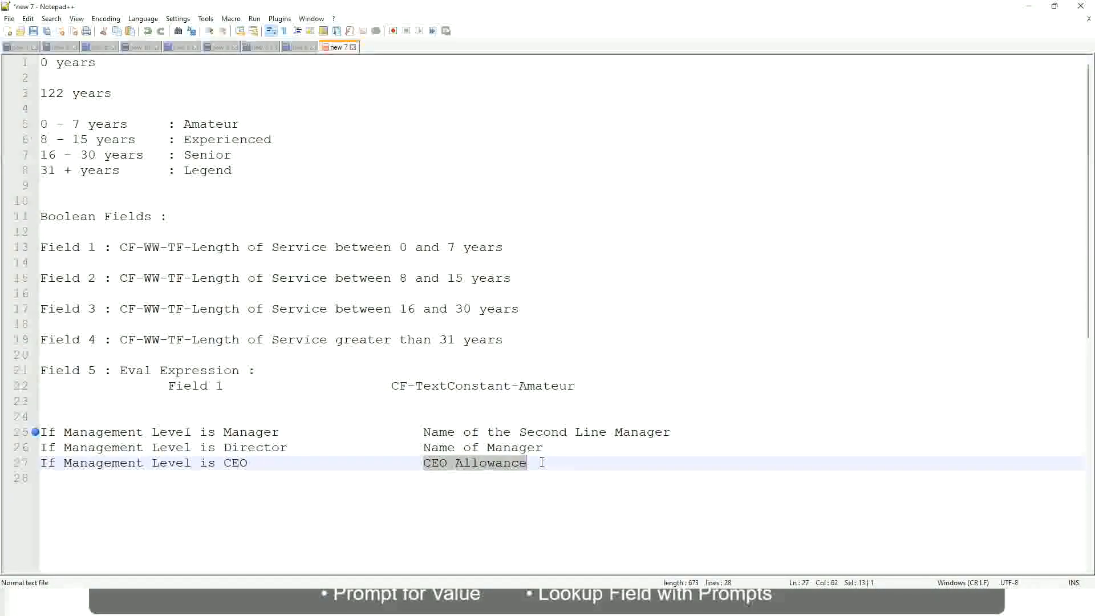
{"action": "type", "text": "name of CEO "}
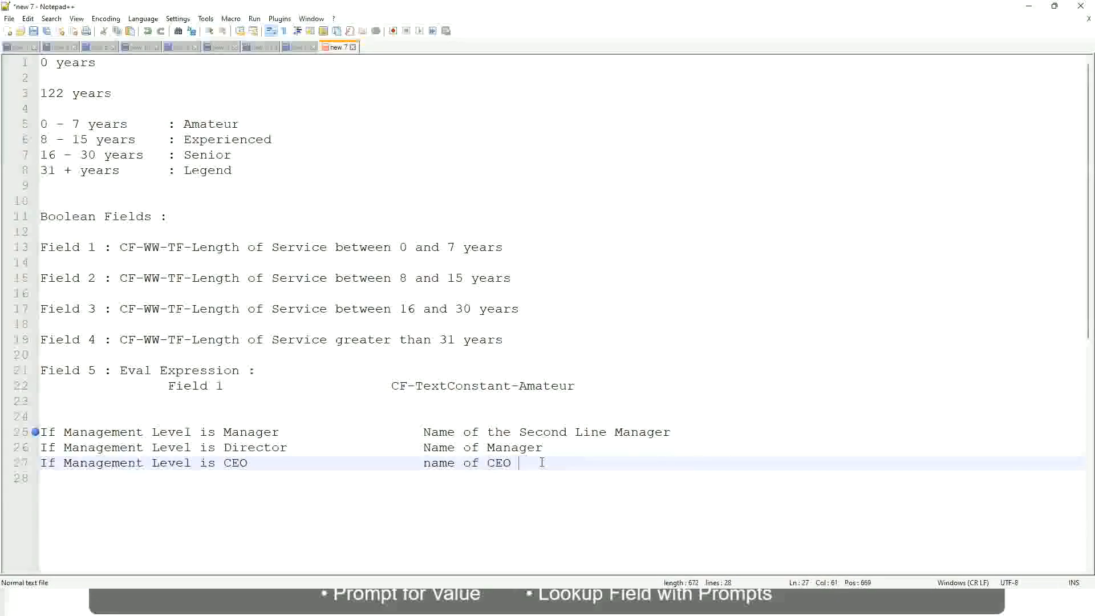
{"action": "type", "text": "/Himself/Herself"}
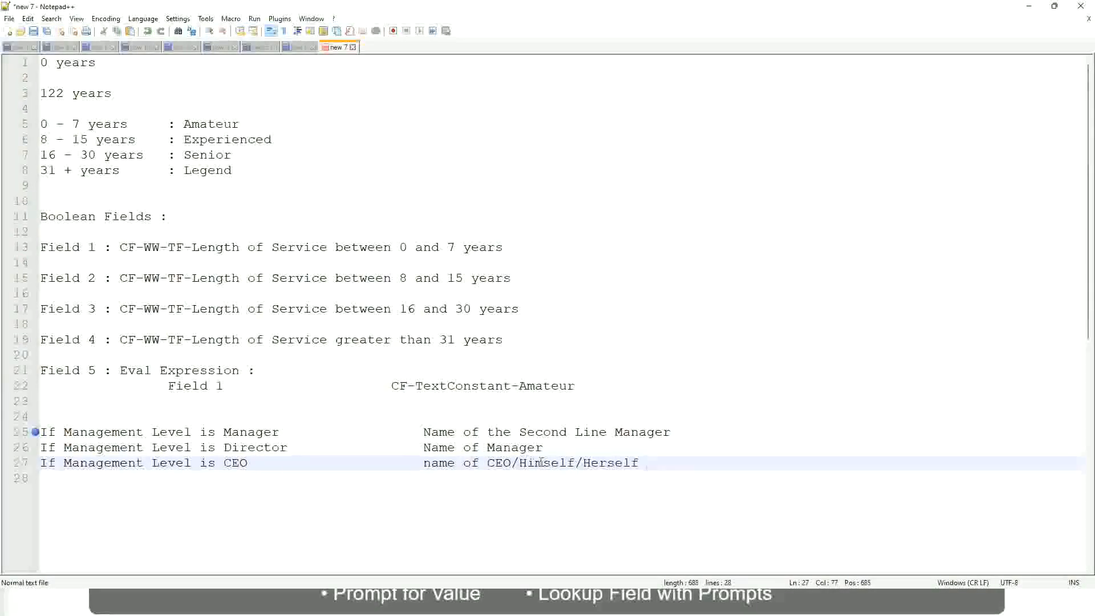
Remove the bookmark from line 25 and place the text cursor in its "Management Level" condition.
{"action": "left_click", "coordinate": [392, 462]}
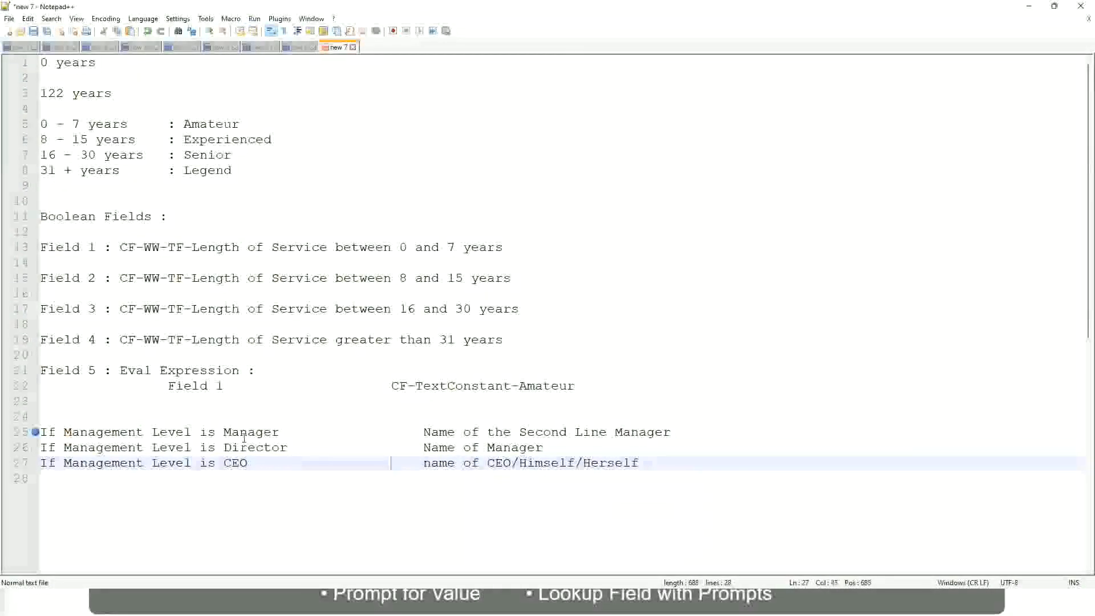
{"action": "left_click", "coordinate": [34, 436]}
{"action": "left_click", "coordinate": [121, 433]}
{"action": "left_click", "coordinate": [167, 433]}
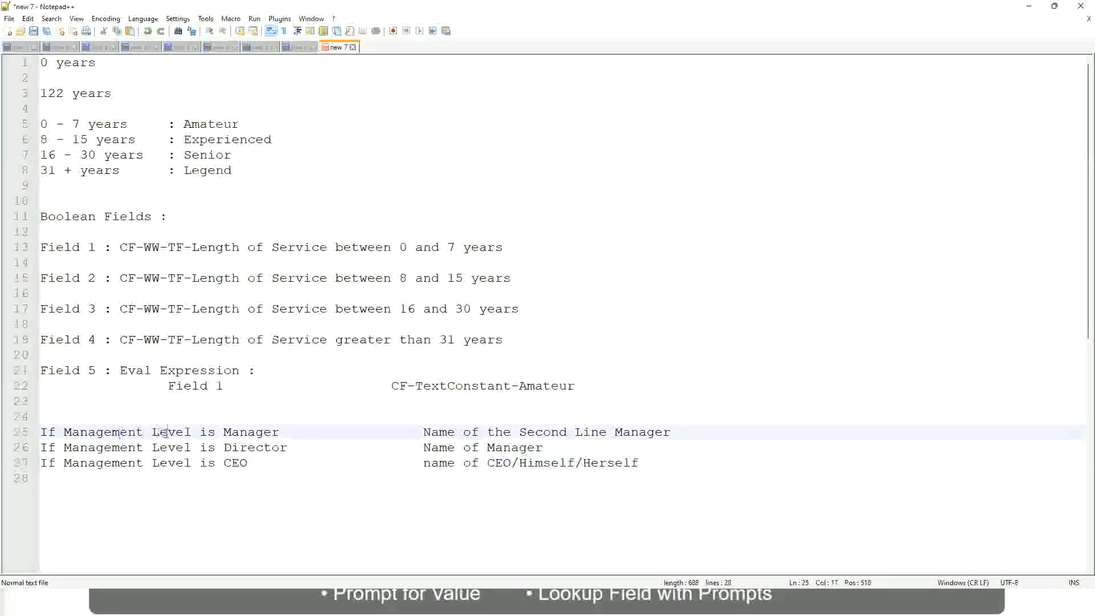
Review the Manager, Director and CEO rules on lines 25 to 27, matching each management level with its outcome.
{"action": "left_click", "coordinate": [255, 433]}
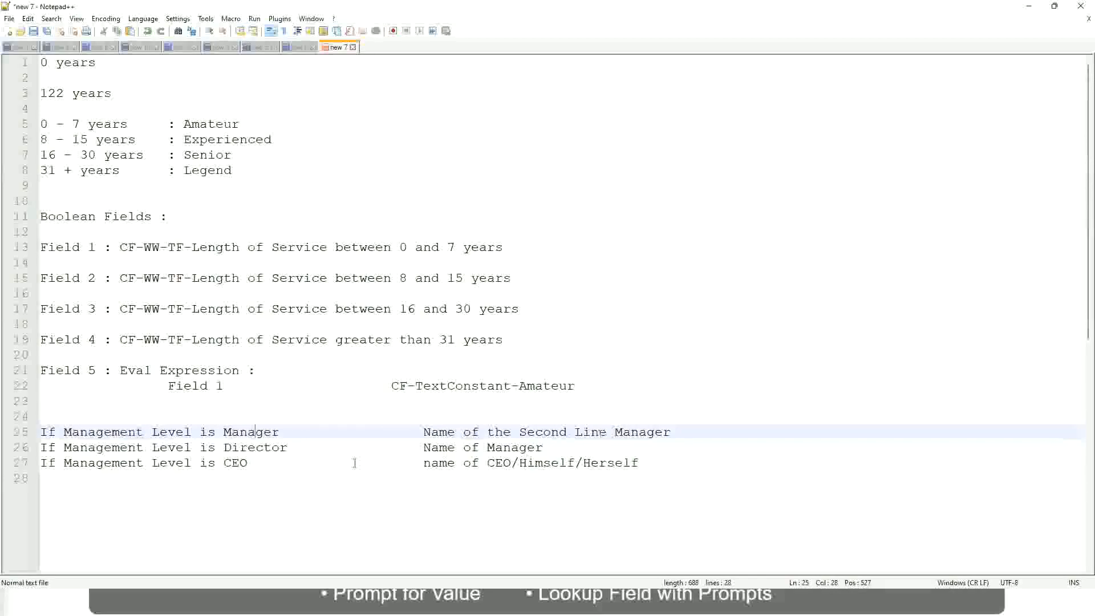
{"action": "left_click", "coordinate": [130, 450]}
{"action": "left_click", "coordinate": [270, 447]}
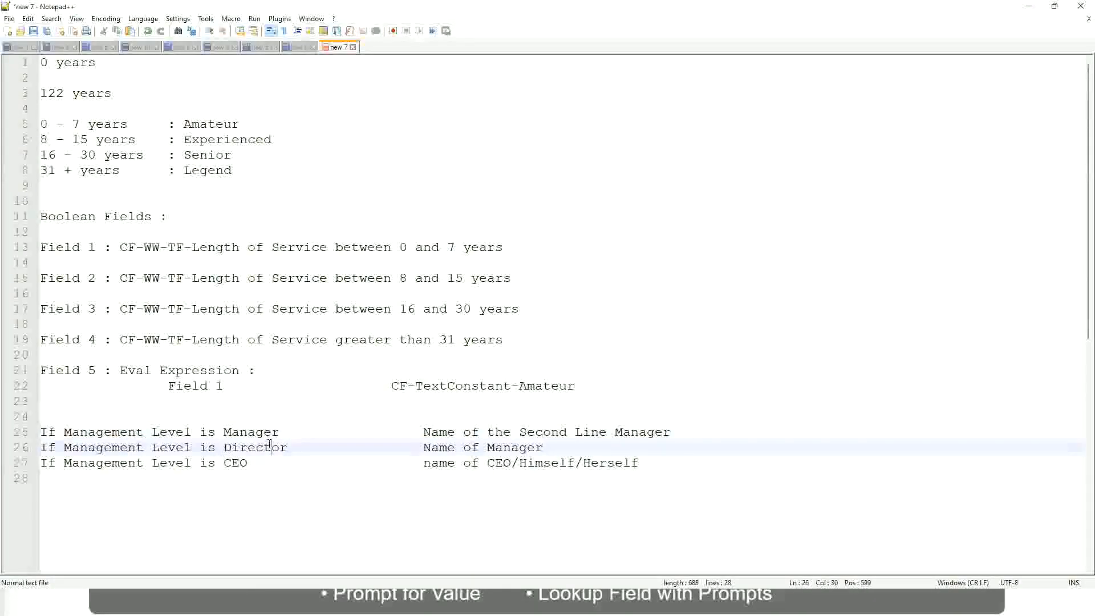
{"action": "left_click", "coordinate": [545, 449]}
{"action": "left_click", "coordinate": [246, 450]}
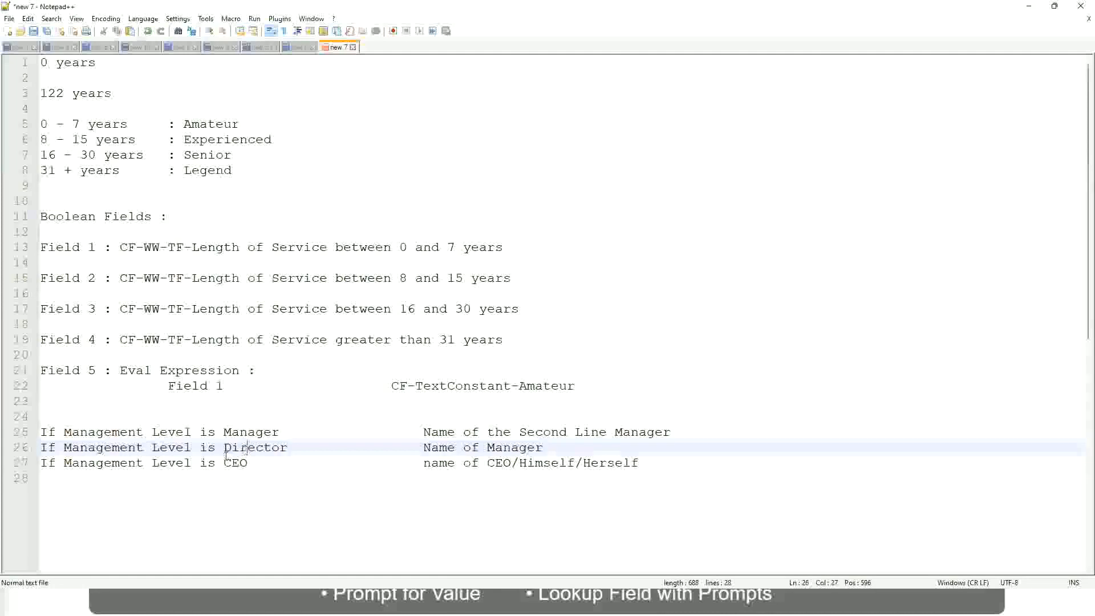
{"action": "left_click", "coordinate": [236, 463]}
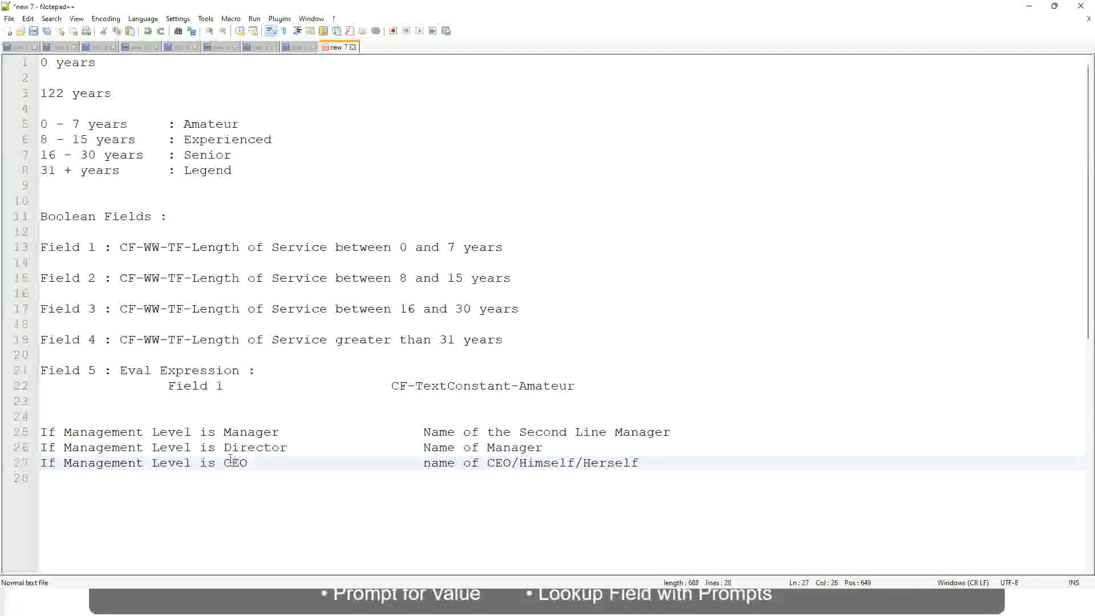
{"action": "left_click", "coordinate": [513, 463]}
{"action": "left_click", "coordinate": [645, 463]}
{"action": "left_click_drag", "start_coordinate": [656, 461], "coordinate": [39, 432]}
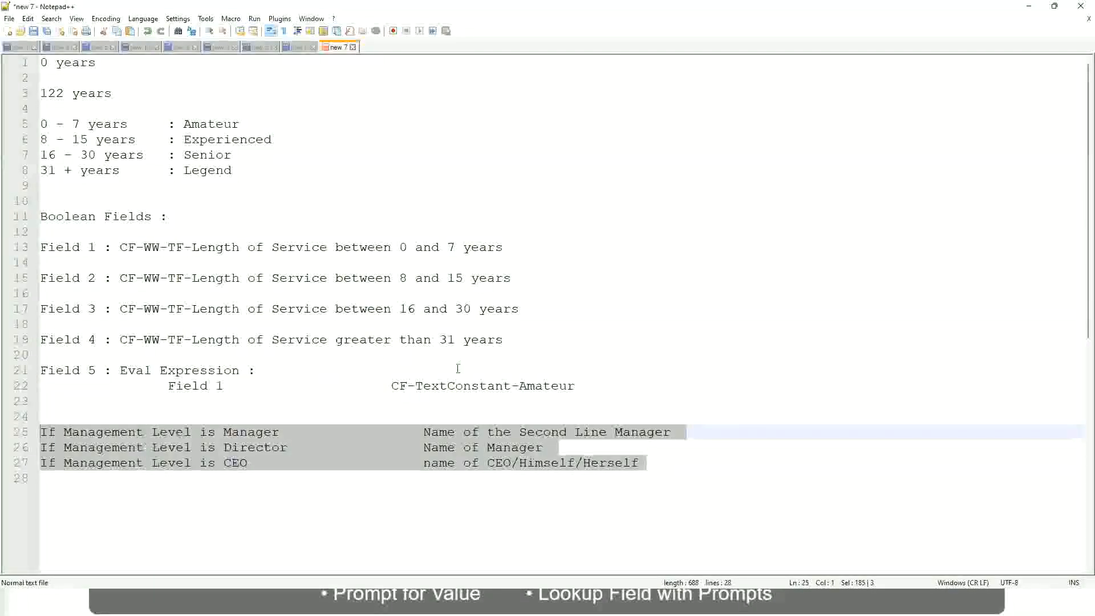
Examine the Manager rule's outcome "Name of the Second Line Manager" on line 25 against its condition.
{"action": "left_click", "coordinate": [463, 432]}
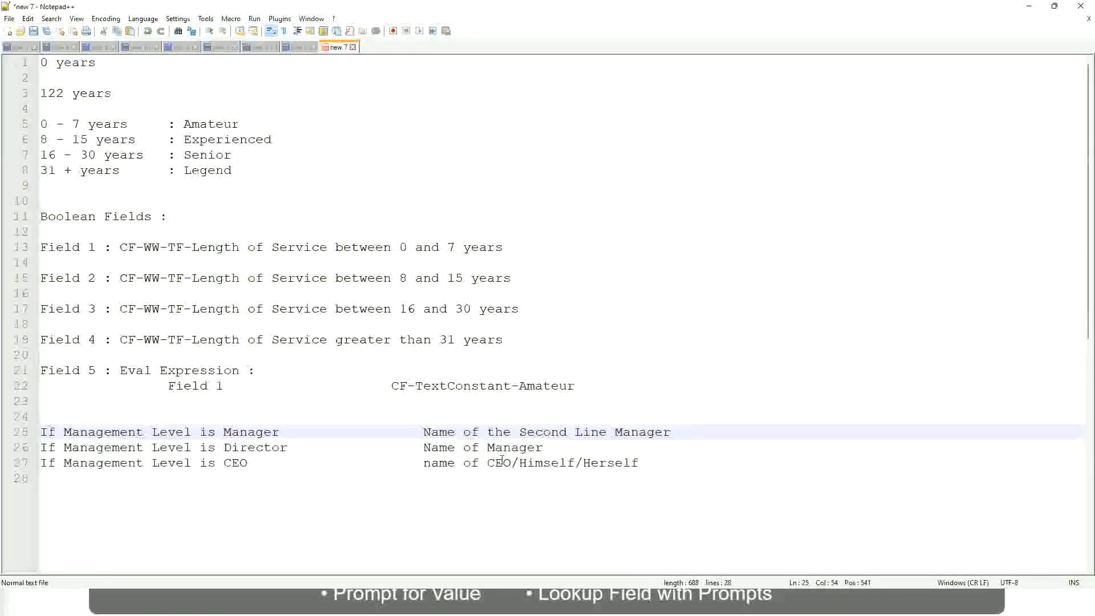
{"action": "left_click", "coordinate": [423, 432]}
{"action": "left_click_drag", "start_coordinate": [423, 432], "coordinate": [671, 432]}
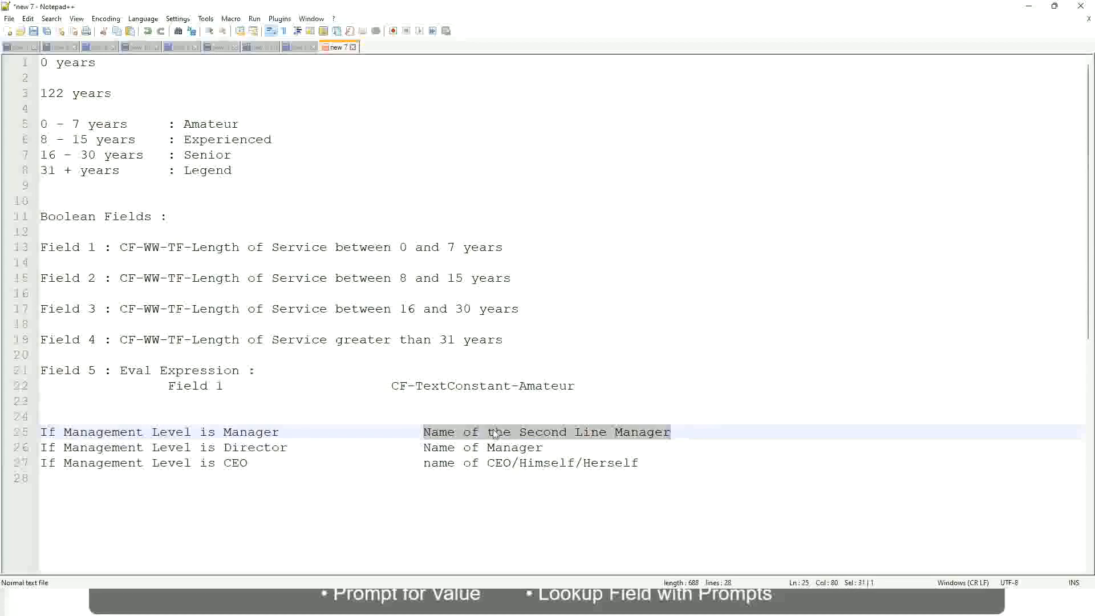
{"action": "left_click", "coordinate": [513, 436]}
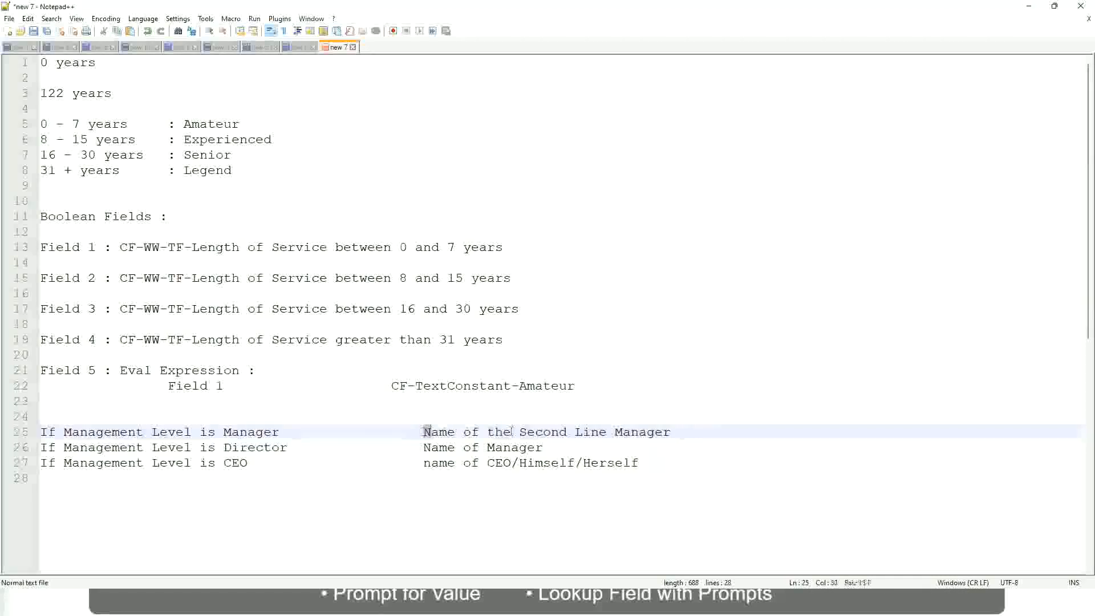
{"action": "left_click_drag", "start_coordinate": [423, 432], "coordinate": [673, 431]}
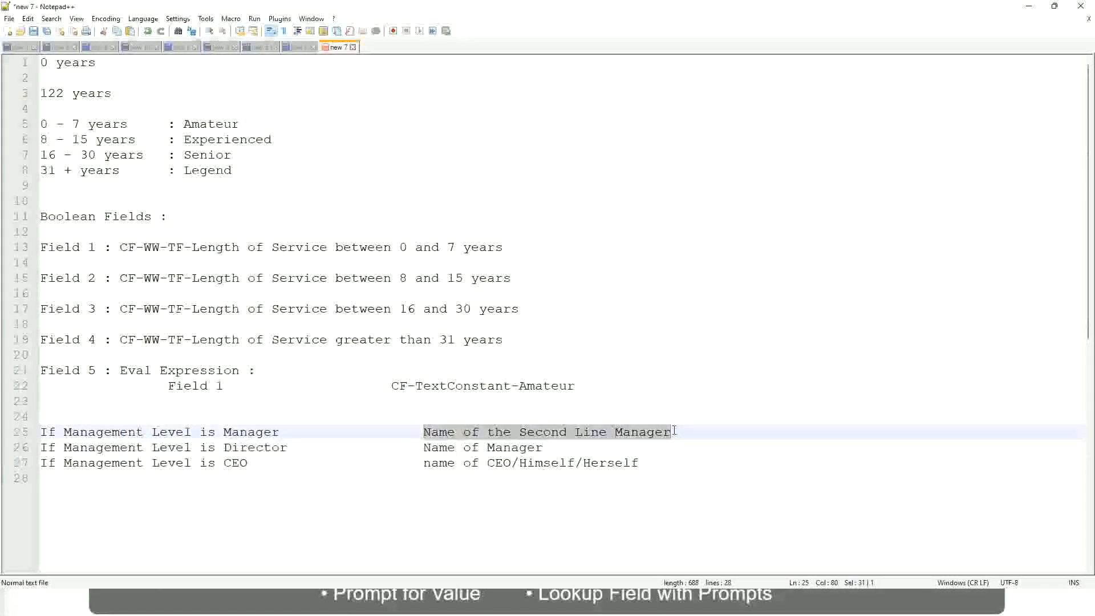
{"action": "left_click", "coordinate": [561, 434]}
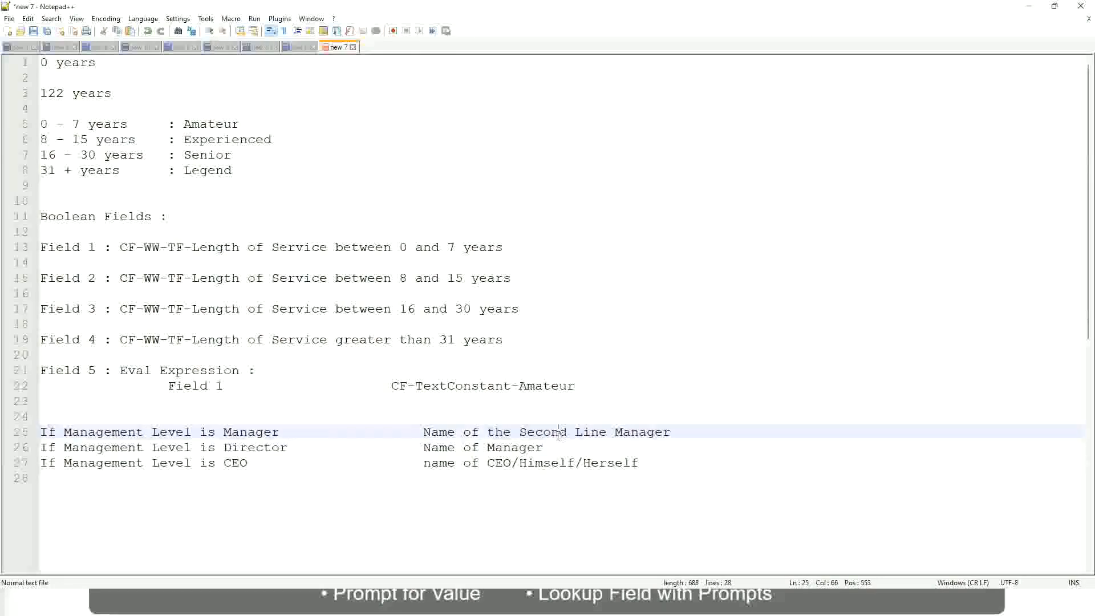
{"action": "left_click", "coordinate": [285, 432]}
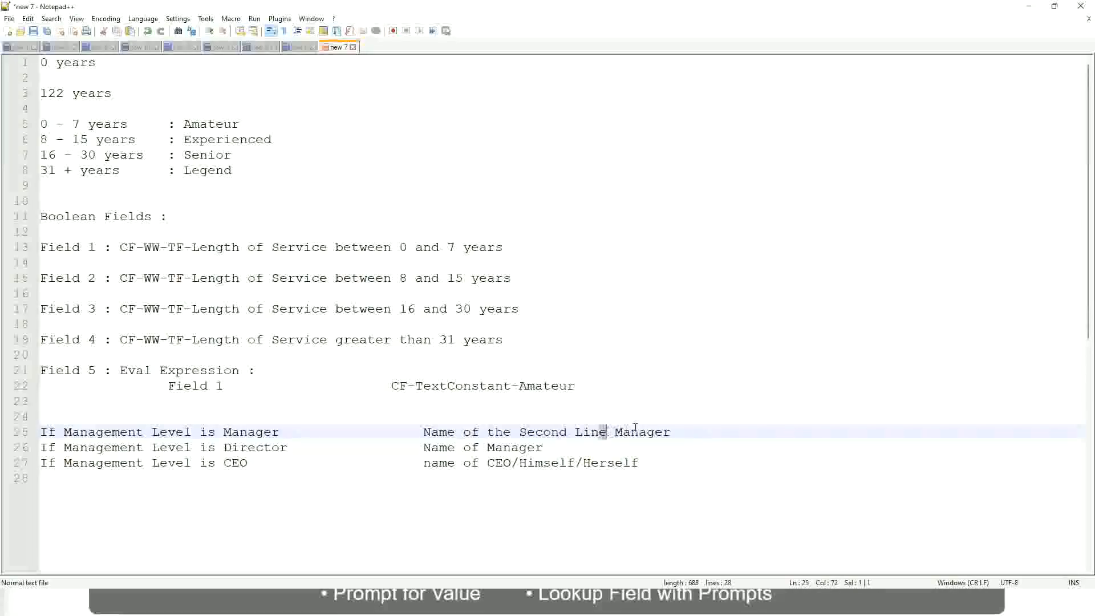
{"action": "left_click", "coordinate": [688, 431]}
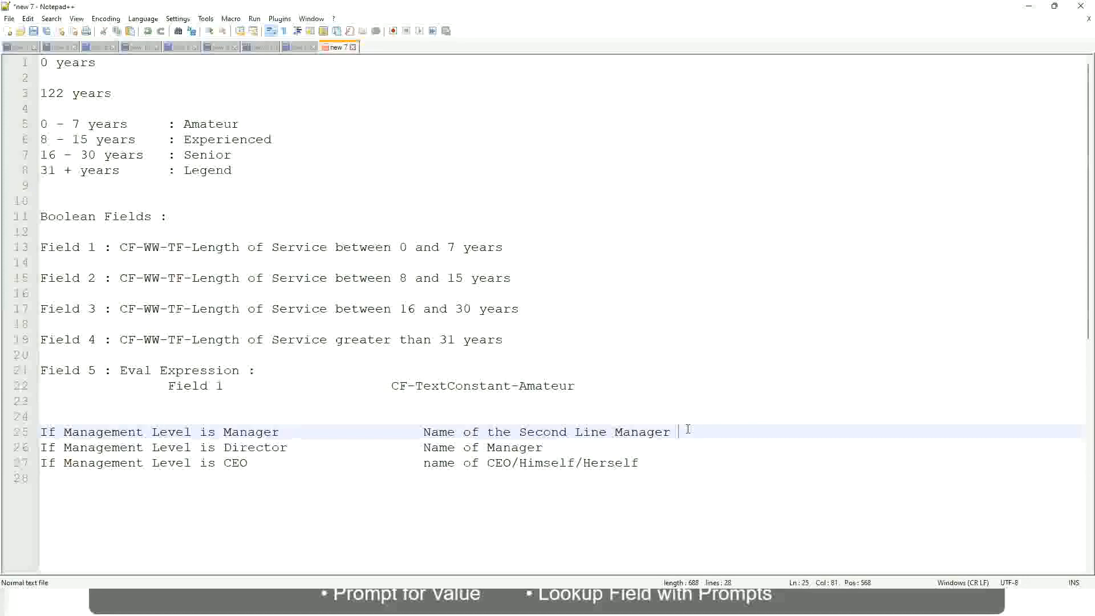
{"action": "left_click", "coordinate": [646, 425]}
Compare the fixed band labels Amateur, Experienced, Senior and Legend with the outcomes of the management-level rules.
{"action": "double_click", "coordinate": [211, 124]}
{"action": "double_click", "coordinate": [212, 139]}
{"action": "double_click", "coordinate": [209, 155]}
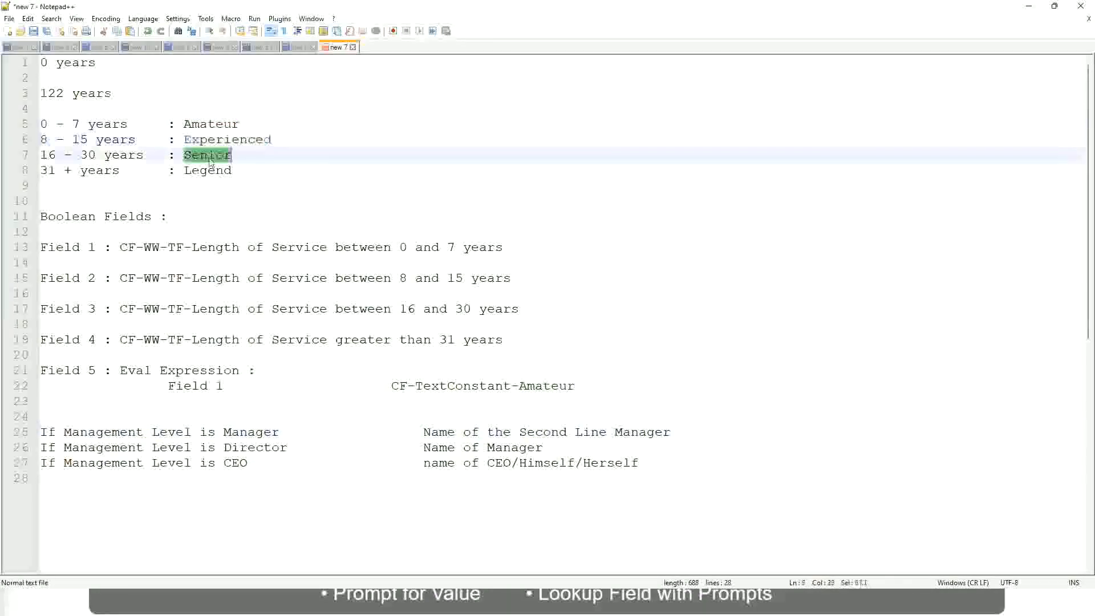
{"action": "double_click", "coordinate": [209, 170]}
{"action": "left_click", "coordinate": [251, 163]}
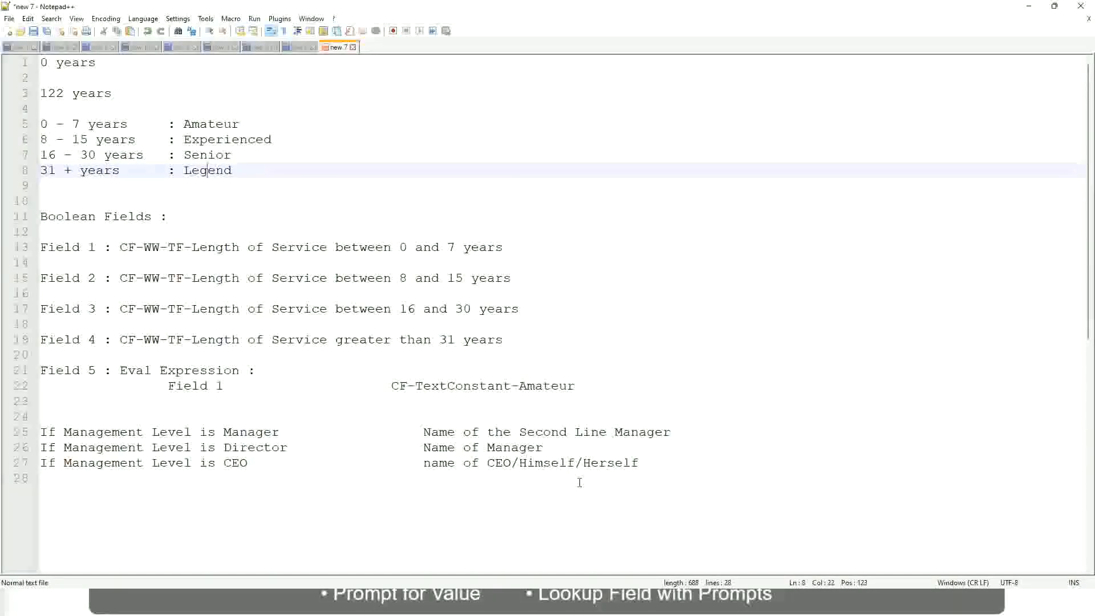
{"action": "left_click", "coordinate": [561, 464]}
{"action": "left_click", "coordinate": [515, 446]}
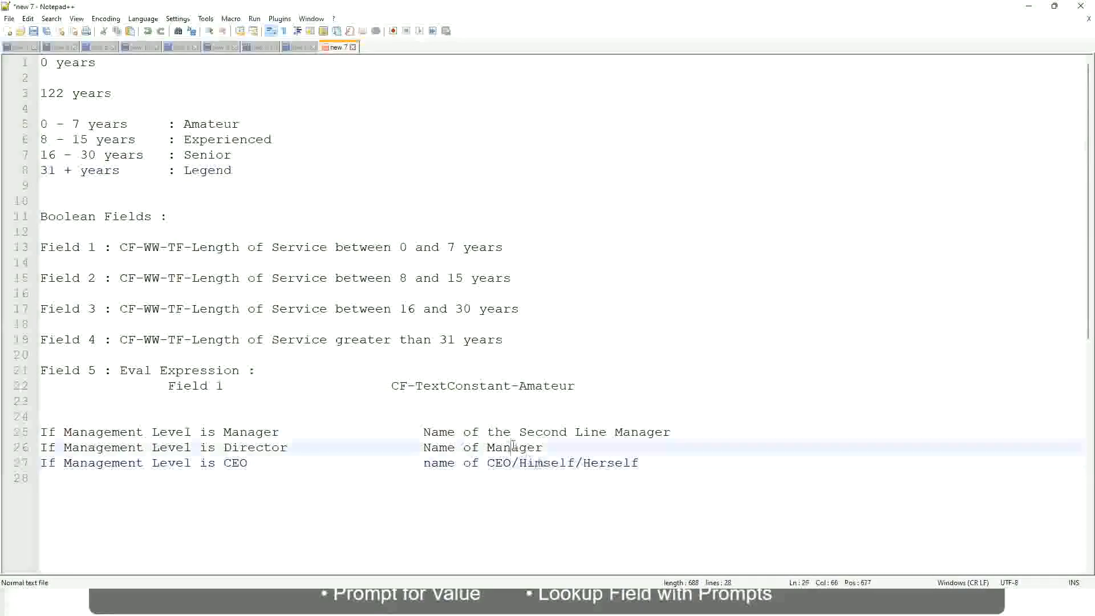
{"action": "left_click", "coordinate": [526, 434]}
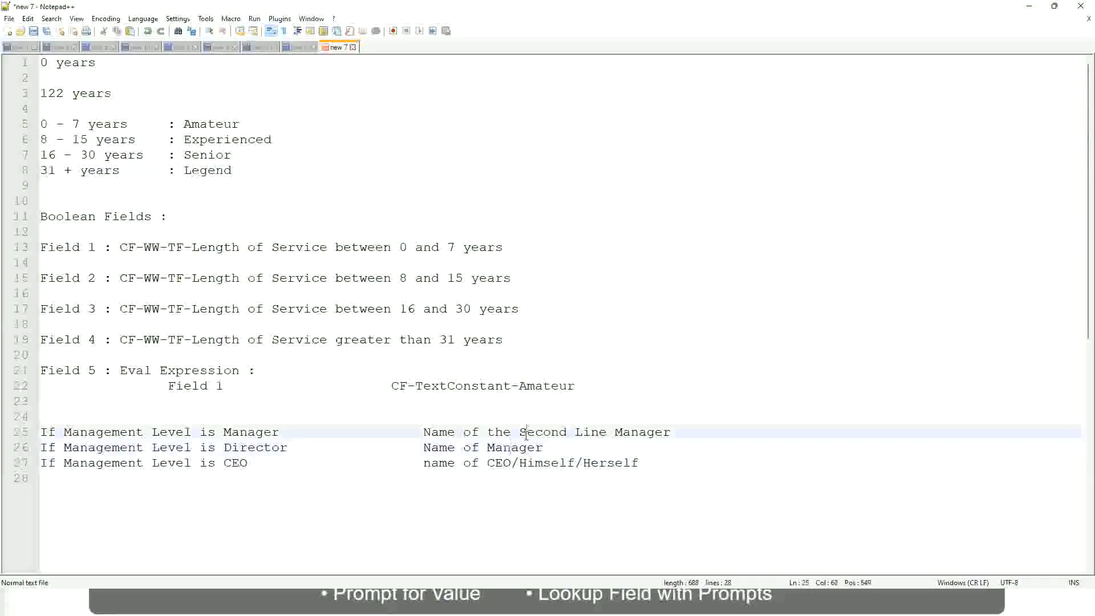
{"action": "left_click", "coordinate": [298, 452]}
Switch to Workday, copy the name of the saved Lookup Range Band calculated field, and close its save confirmation.
{"action": "key", "text": "alt+Tab"}
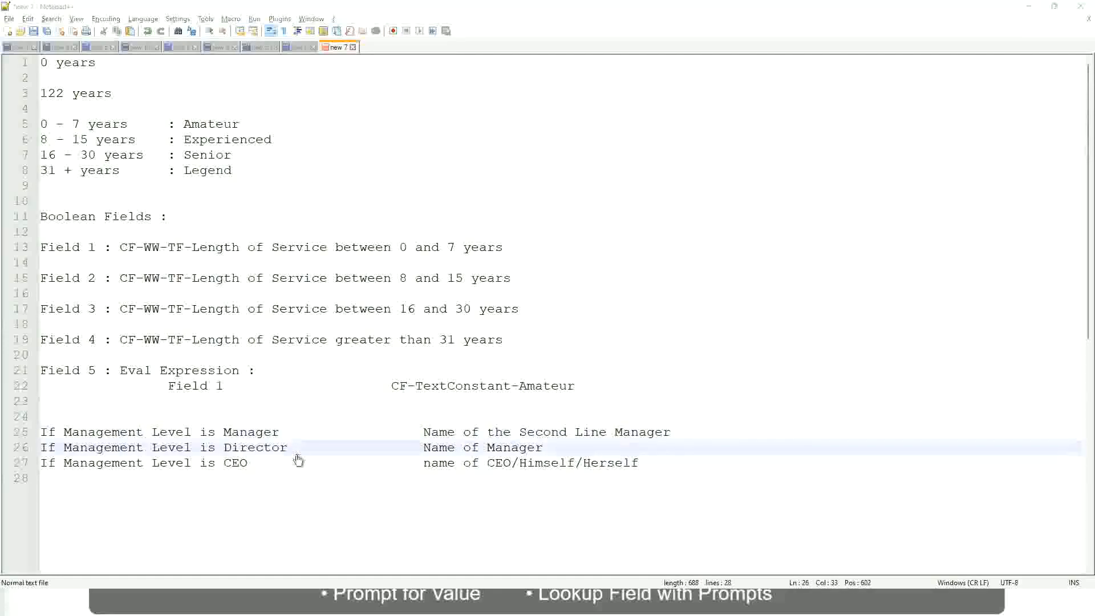
{"action": "scroll", "coordinate": [247, 357], "scroll_direction": "down", "scroll_amount": 4}
{"action": "scroll", "coordinate": [426, 219], "scroll_direction": "up", "scroll_amount": 4}
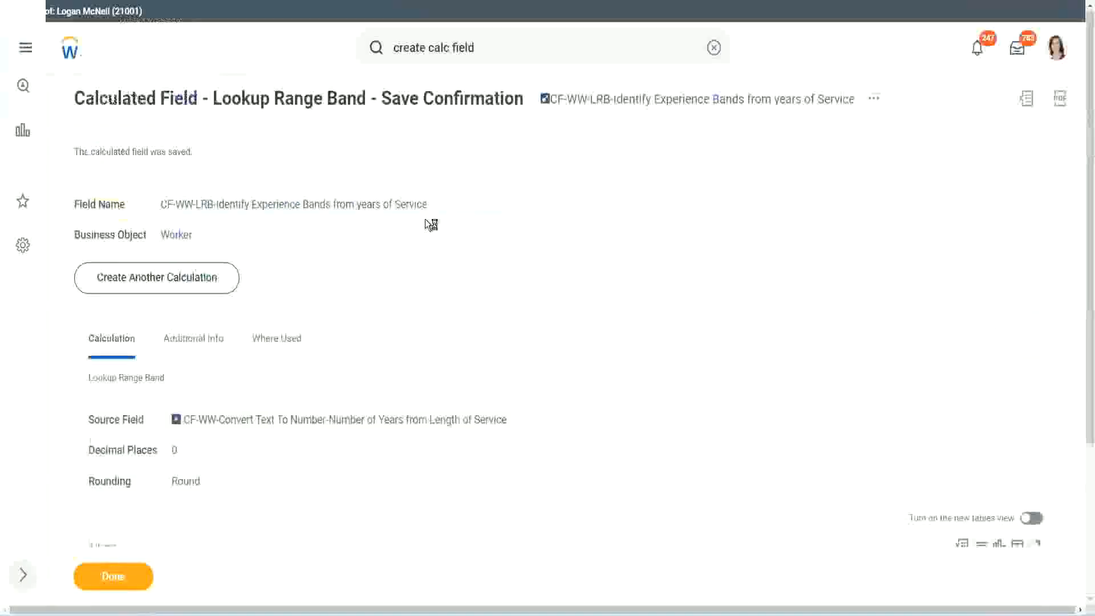
{"action": "right_click", "coordinate": [643, 106]}
{"action": "left_click", "coordinate": [679, 172]}
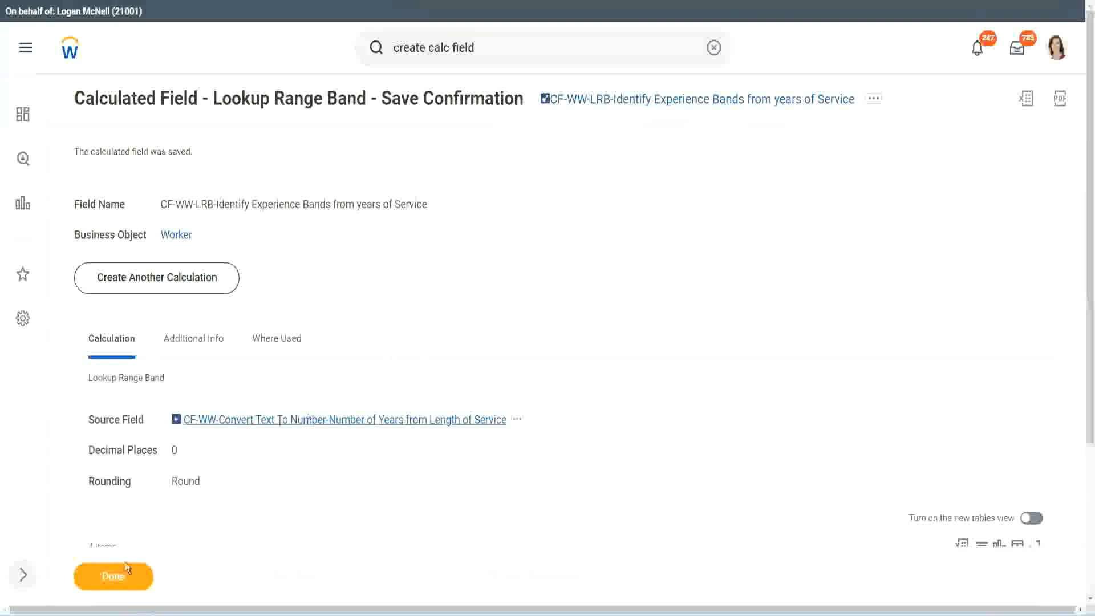
{"action": "left_click", "coordinate": [108, 579]}
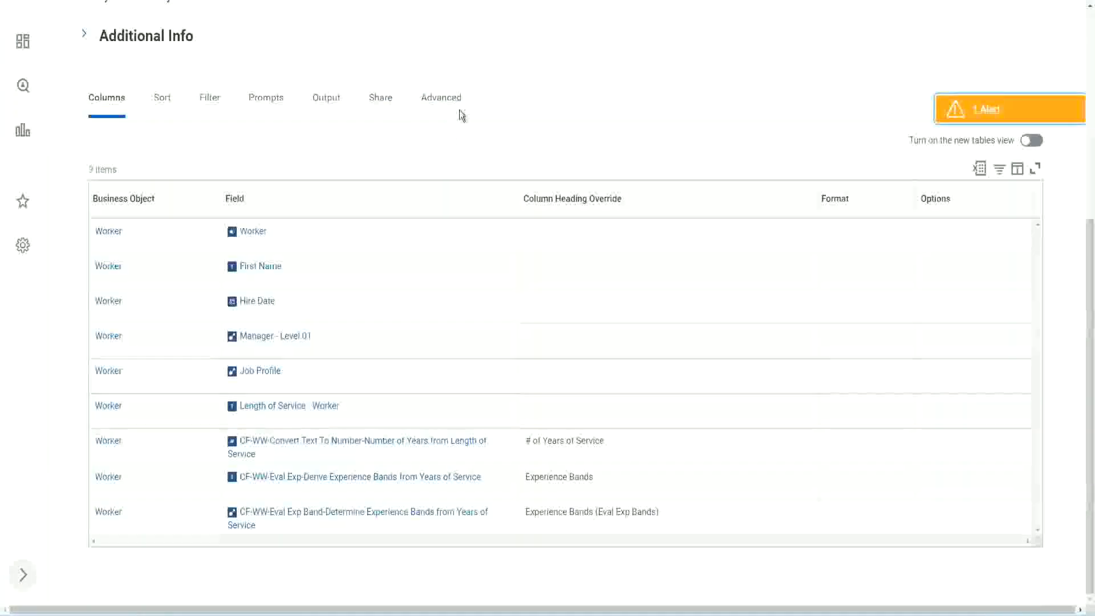
Open the WW Employee Details custom report for editing.
{"action": "scroll", "coordinate": [474, 149], "scroll_direction": "up", "scroll_amount": 6}
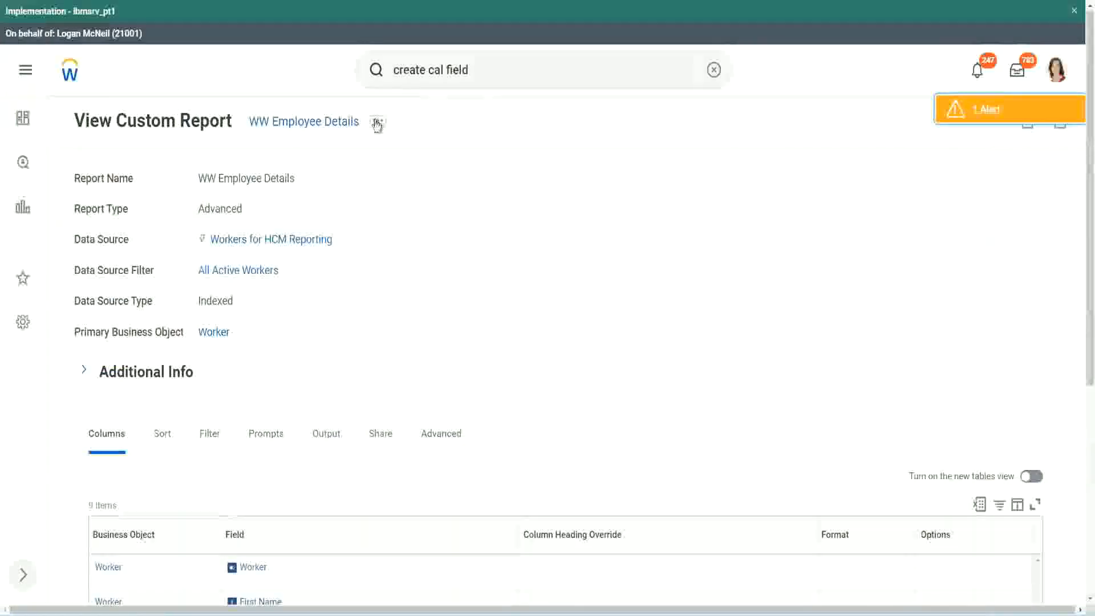
{"action": "left_click", "coordinate": [377, 124]}
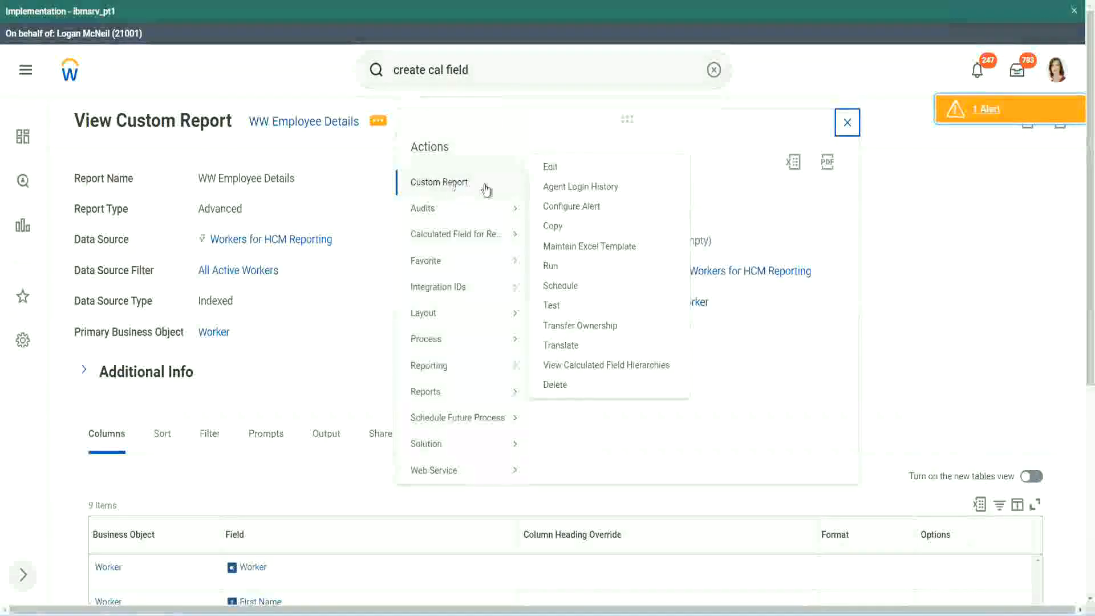
{"action": "left_click", "coordinate": [556, 168]}
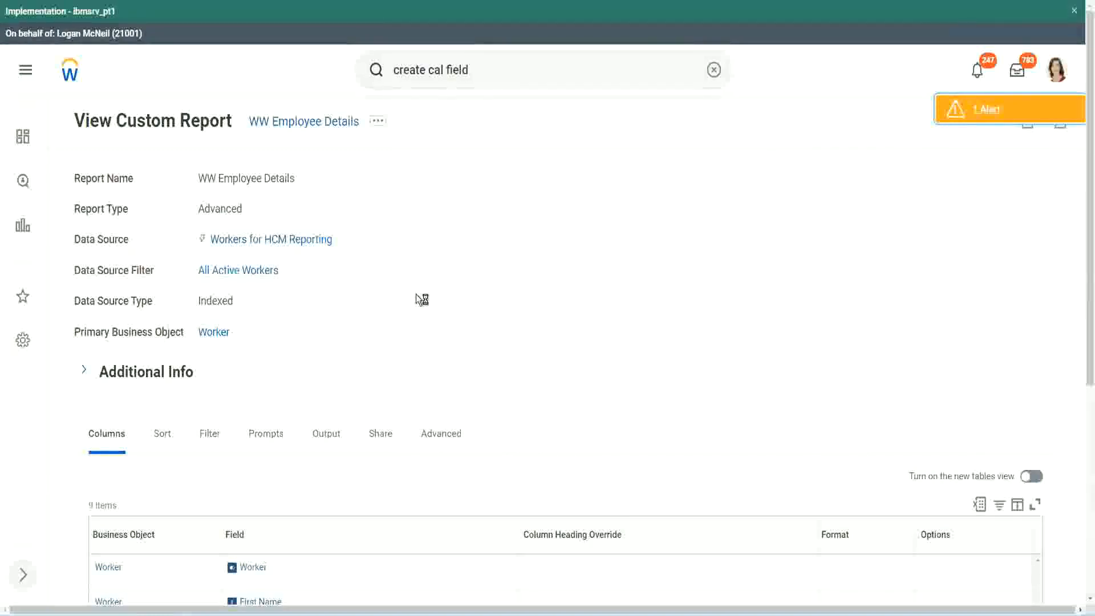
{"action": "scroll", "coordinate": [416, 297], "scroll_direction": "down", "scroll_amount": 5}
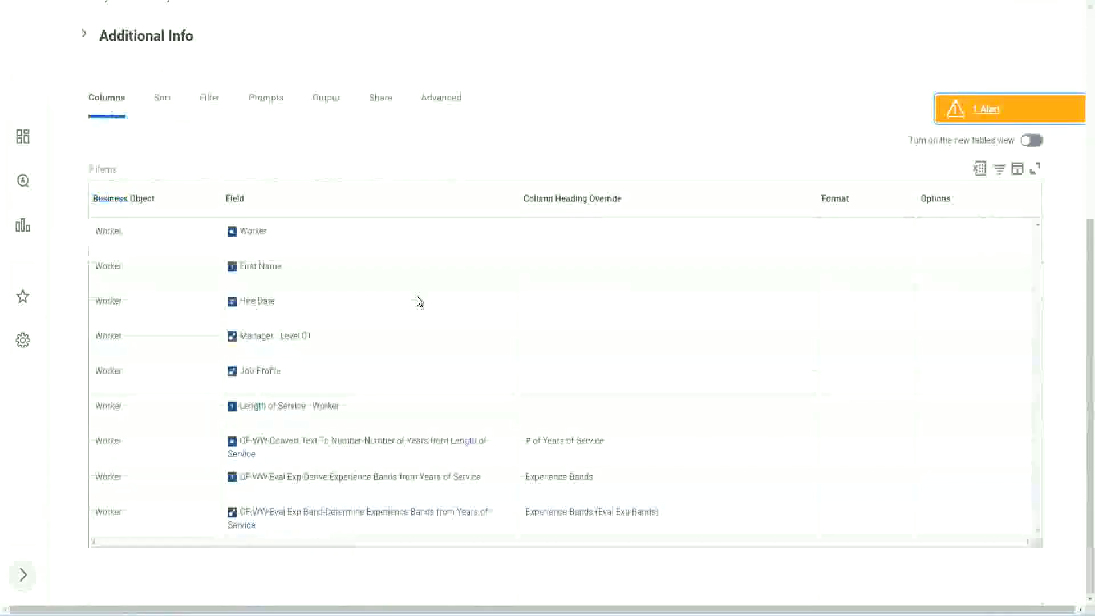
Add a Worker column at the end of the report using the copied field CF-WW-LRB-Identify Experience Bands from years of Service.
{"action": "scroll", "coordinate": [411, 315], "scroll_direction": "down", "scroll_amount": 8}
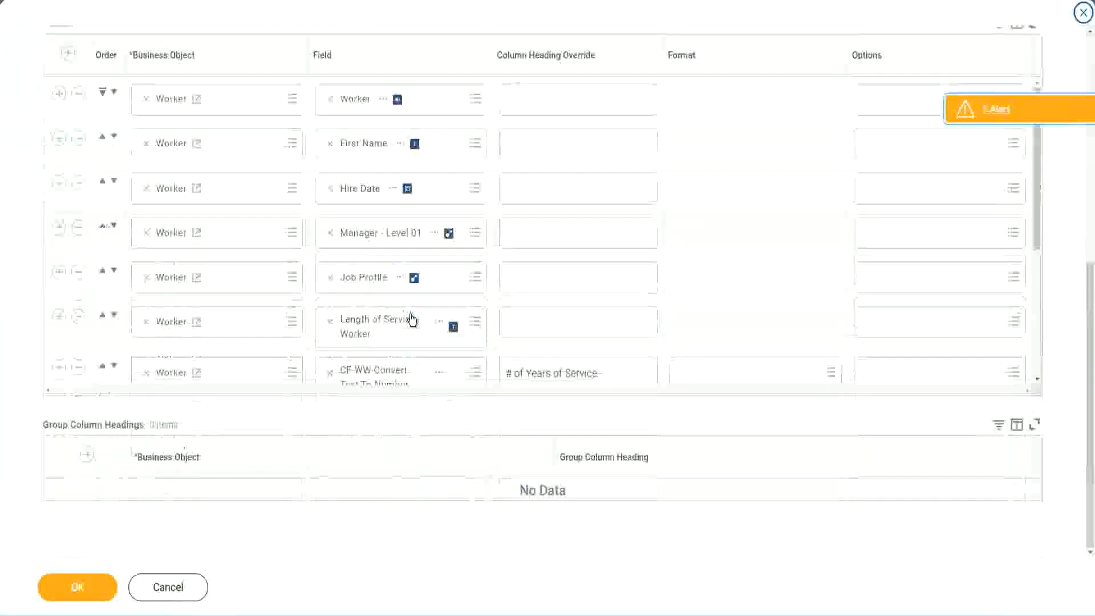
{"action": "scroll", "coordinate": [251, 330], "scroll_direction": "down", "scroll_amount": 4}
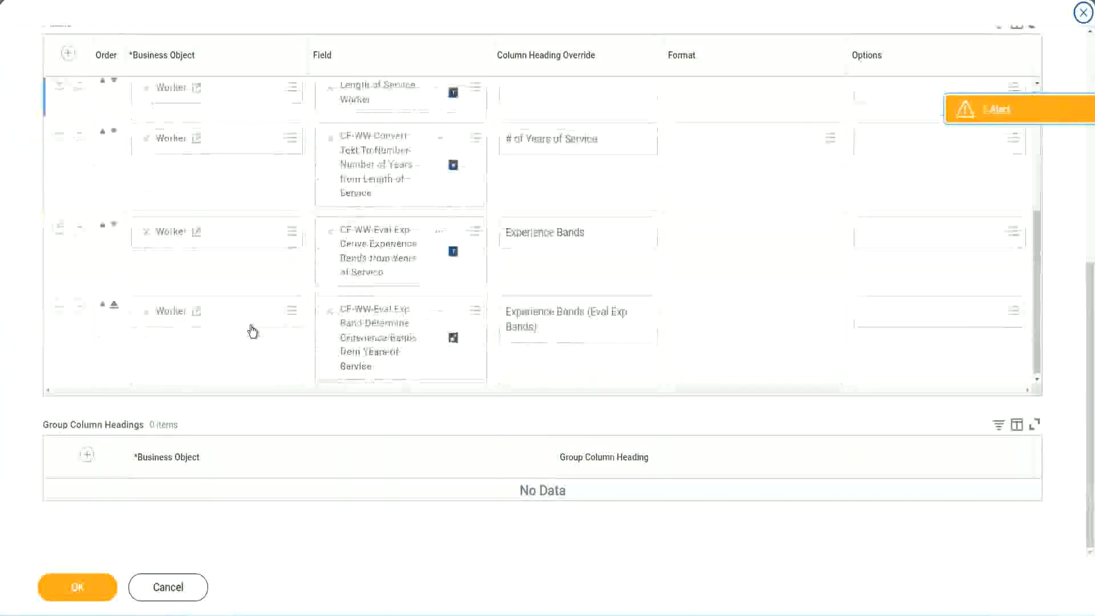
{"action": "left_click", "coordinate": [58, 307]}
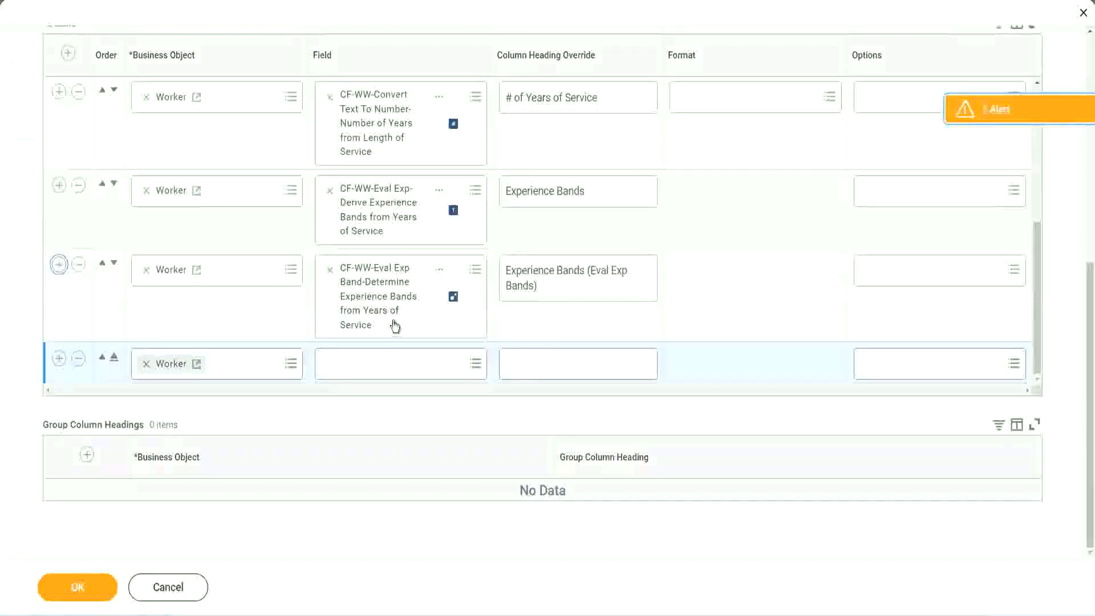
{"action": "left_click", "coordinate": [372, 364]}
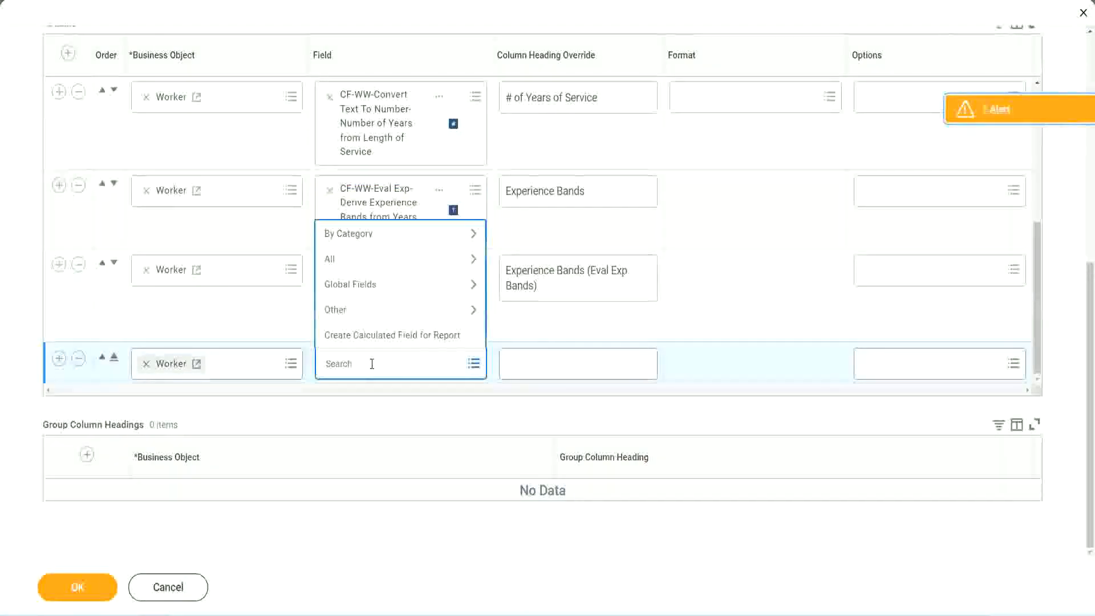
{"action": "key", "text": "ctrl+v"}
{"action": "key", "text": "Return"}
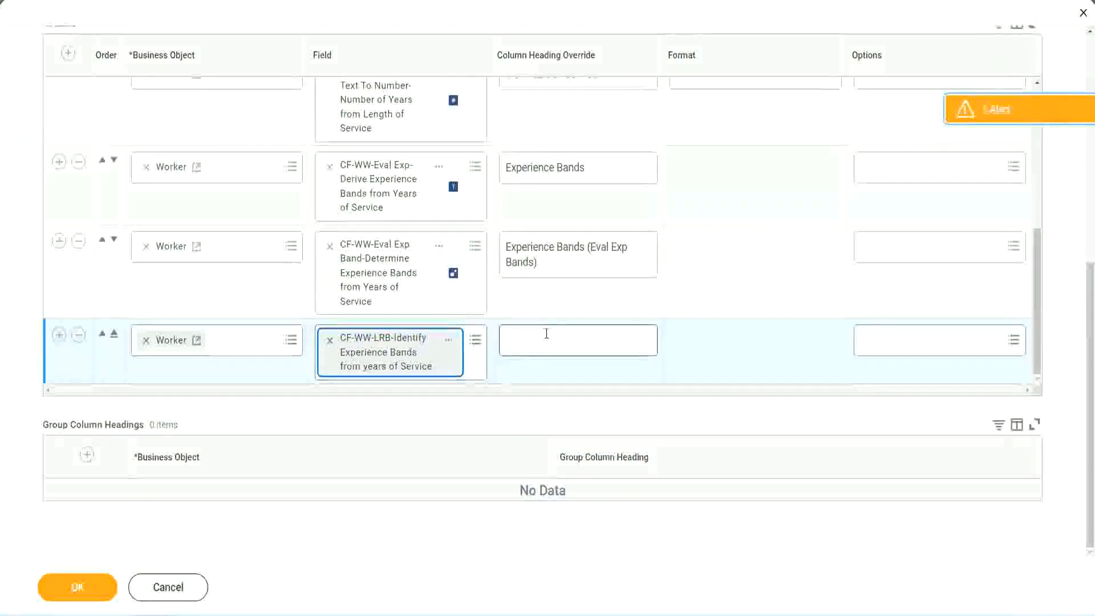
Set the new column's heading override to "Experience Bands (LRB)" and save the report.
{"action": "left_click", "coordinate": [546, 333]}
{"action": "type", "text": "Ex"}
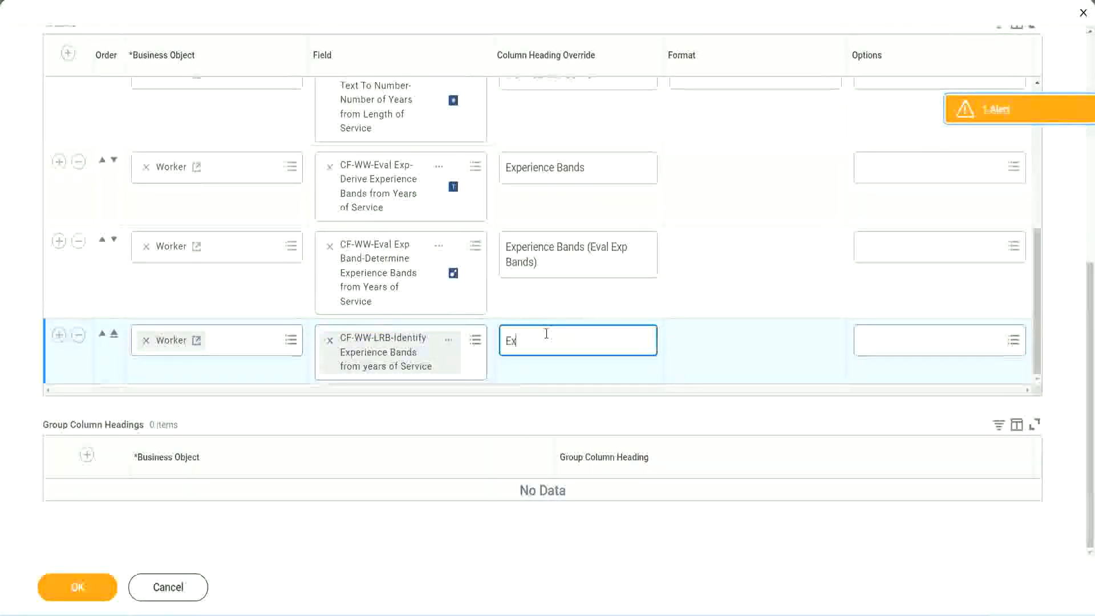
{"action": "type", "text": "perienc"}
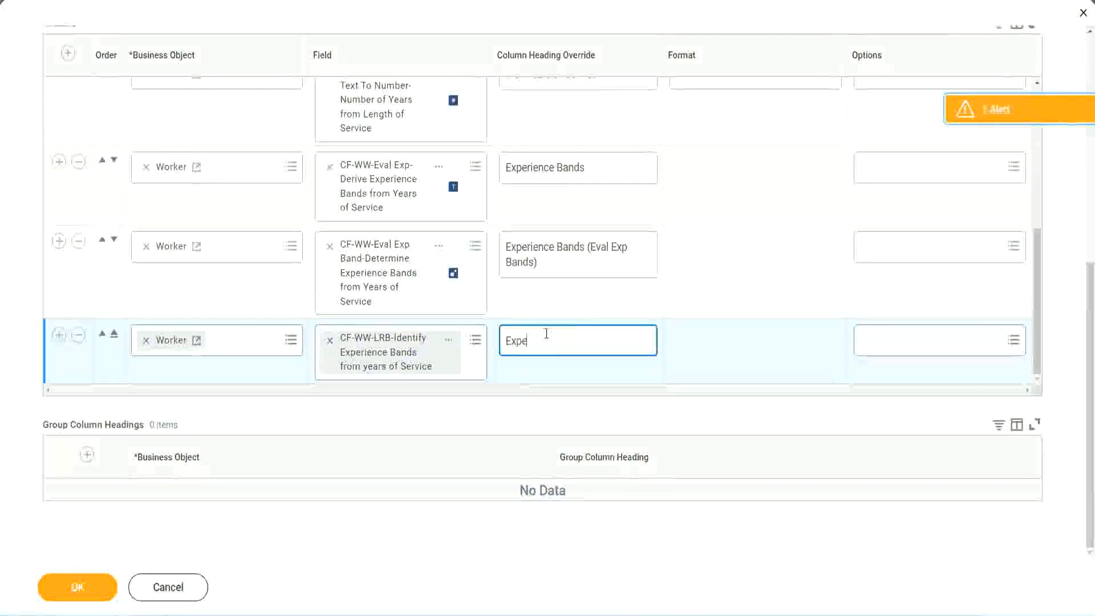
{"action": "key", "text": "BackSpace"}
{"action": "key", "text": "BackSpace"}
{"action": "key", "text": "BackSpace"}
{"action": "key", "text": "BackSpace"}
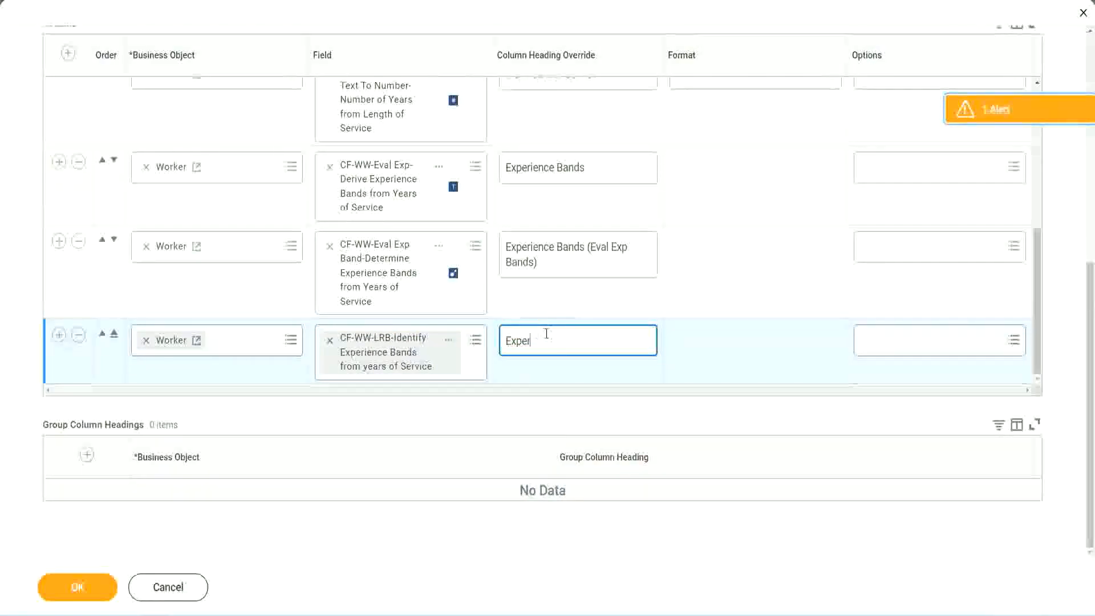
{"action": "type", "text": "ience Band"}
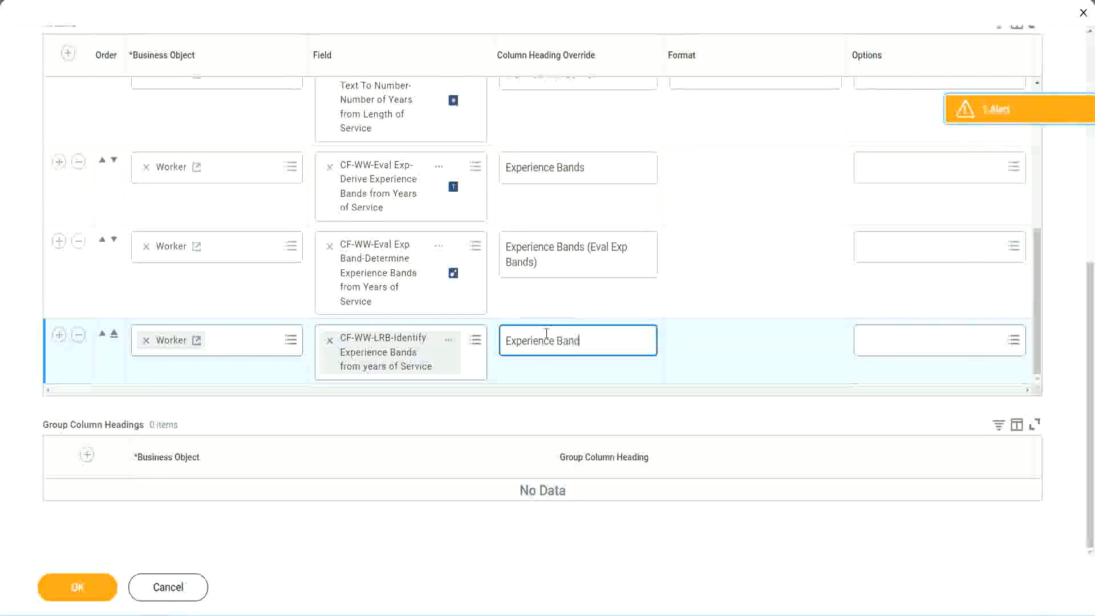
{"action": "type", "text": "s (LRB)"}
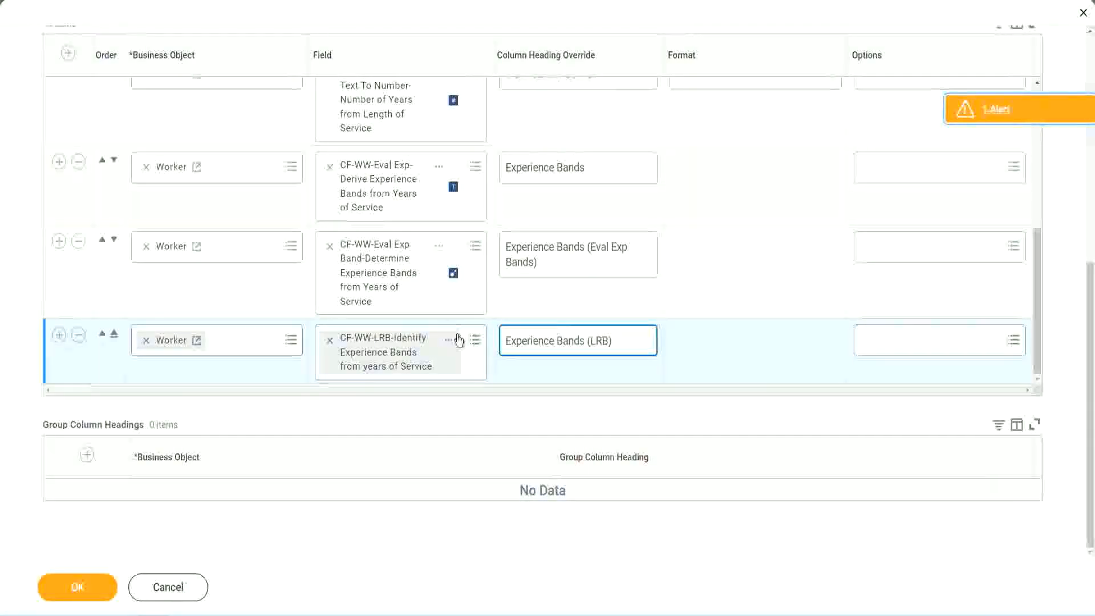
{"action": "left_click", "coordinate": [97, 599]}
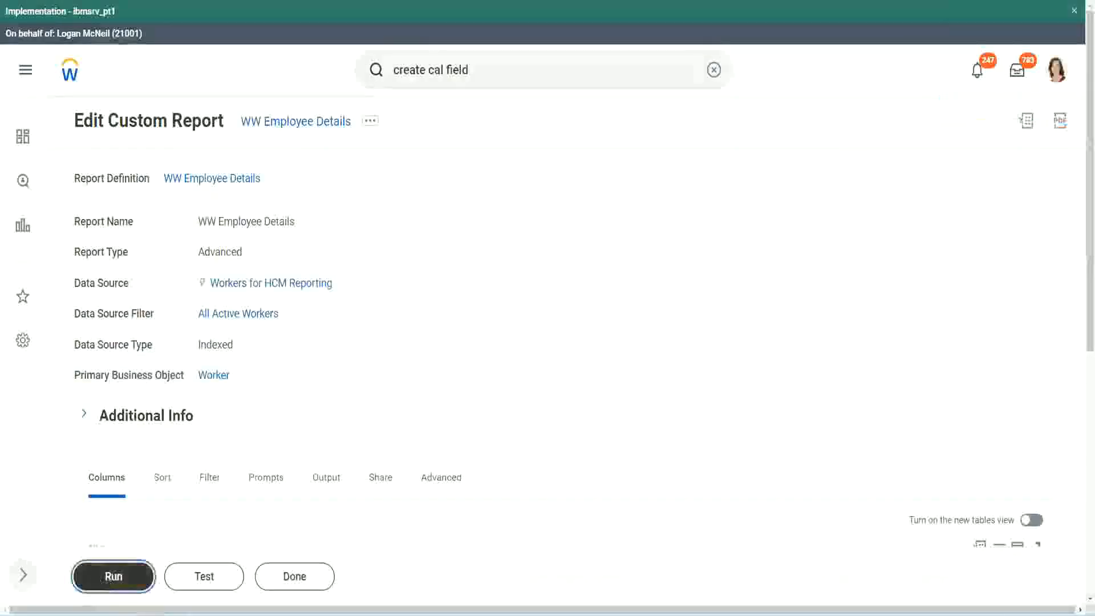
Run the WW Employee Details report with the worker type, employee type and contingent worker type prompts left blank.
{"action": "left_click", "coordinate": [113, 576]}
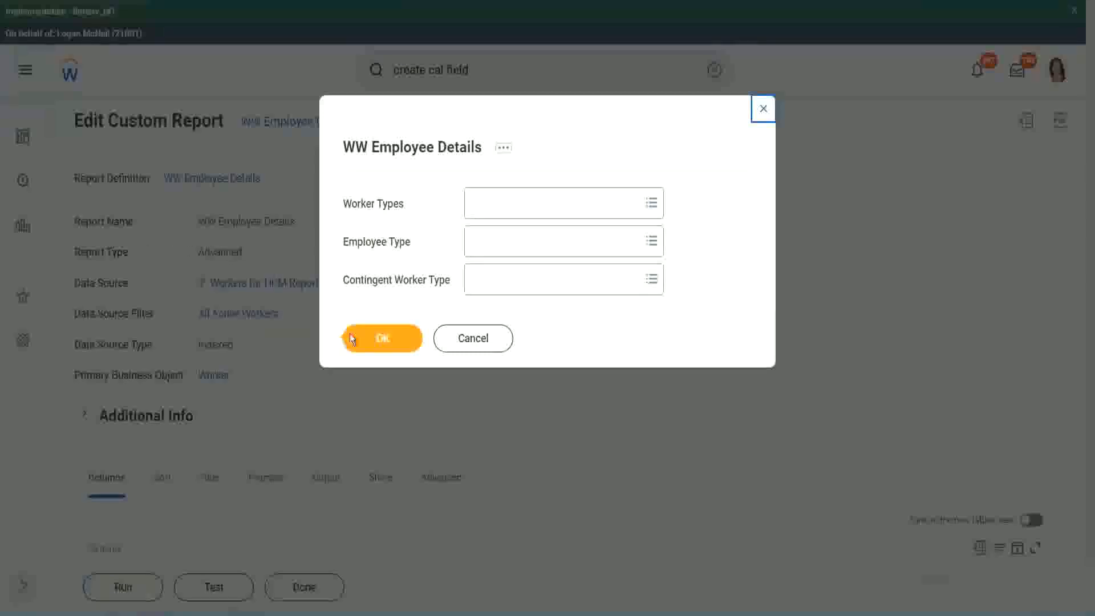
{"action": "left_click", "coordinate": [389, 341]}
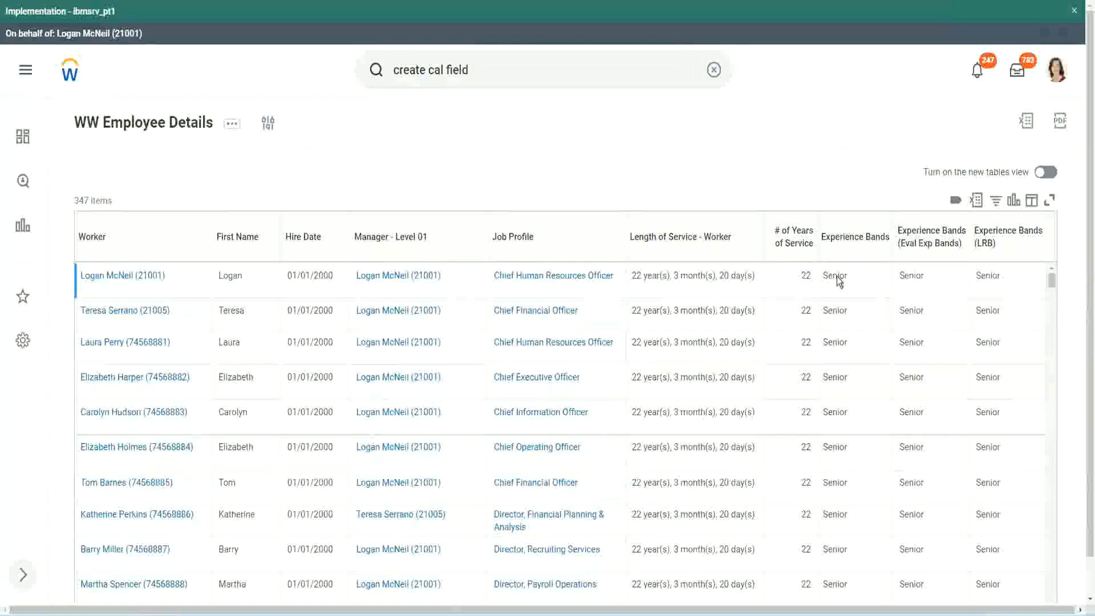
Compare the Experience Bands, Experience Bands (Eval Exp Bands) and Experience Bands (LRB) columns against years of service across the report rows.
{"action": "double_click", "coordinate": [837, 276]}
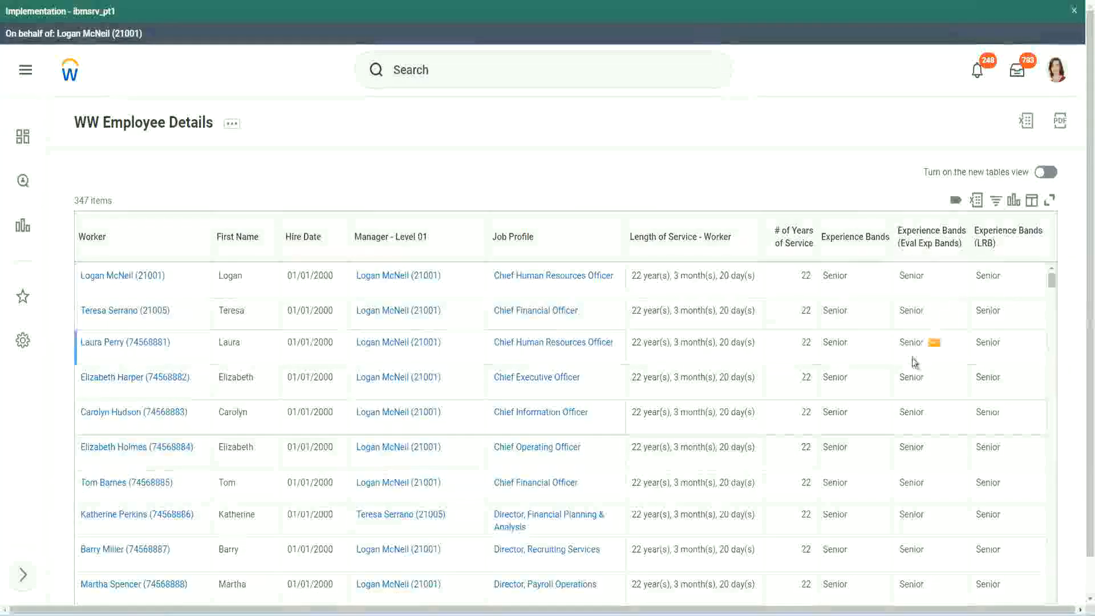
{"action": "scroll", "coordinate": [910, 359], "scroll_direction": "down", "scroll_amount": 5}
{"action": "scroll", "coordinate": [907, 387], "scroll_direction": "down", "scroll_amount": 4}
{"action": "scroll", "coordinate": [907, 387], "scroll_direction": "down", "scroll_amount": 3}
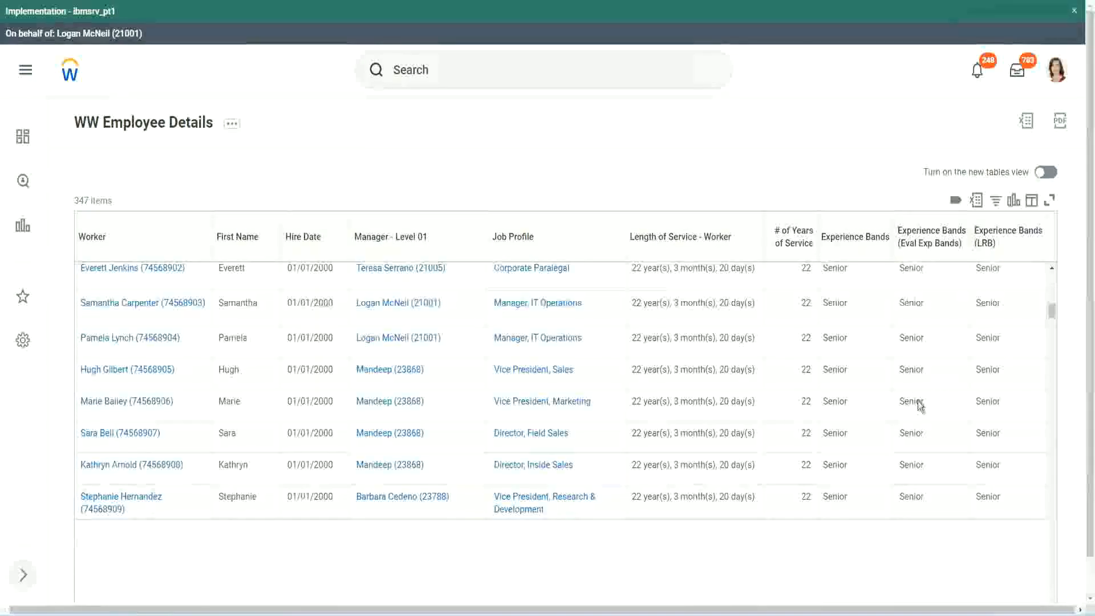
{"action": "scroll", "coordinate": [919, 405], "scroll_direction": "down", "scroll_amount": 3}
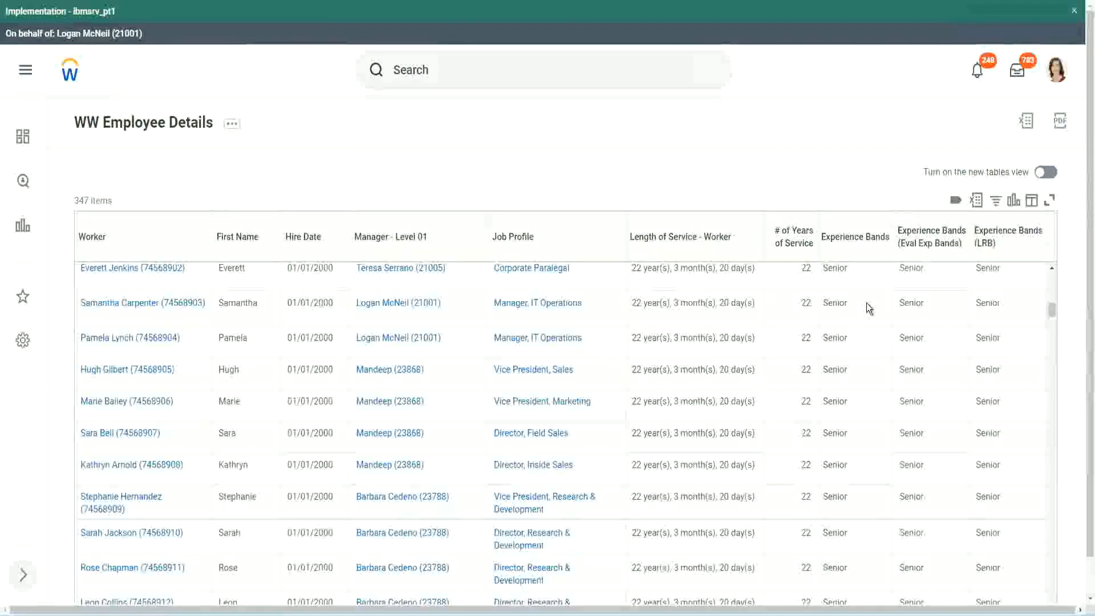
{"action": "scroll", "coordinate": [856, 464], "scroll_direction": "down", "scroll_amount": 3}
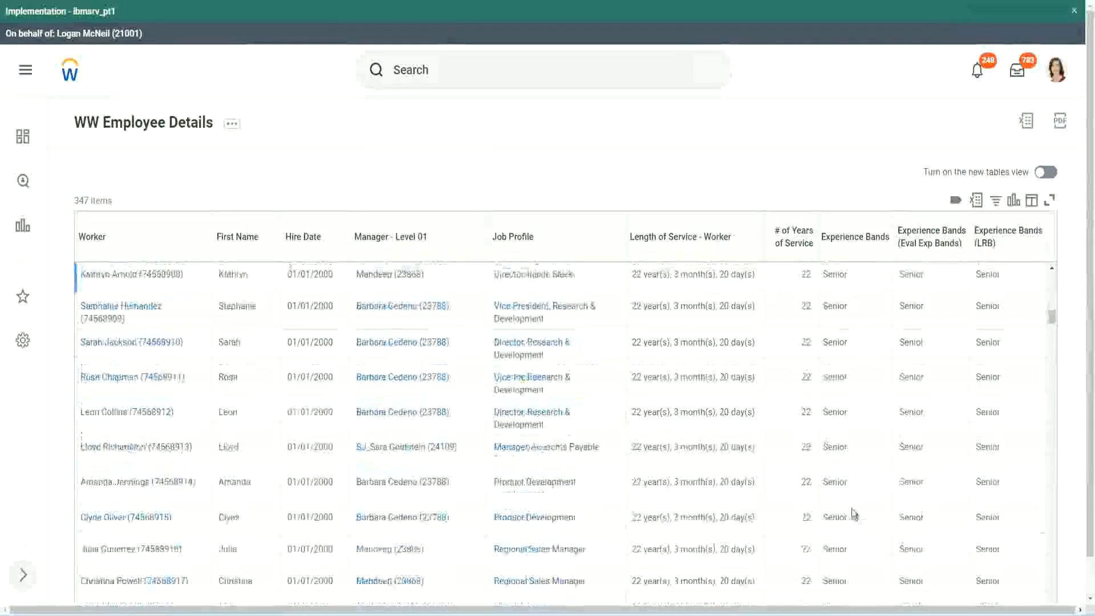
{"action": "scroll", "coordinate": [856, 405], "scroll_direction": "down", "scroll_amount": 1}
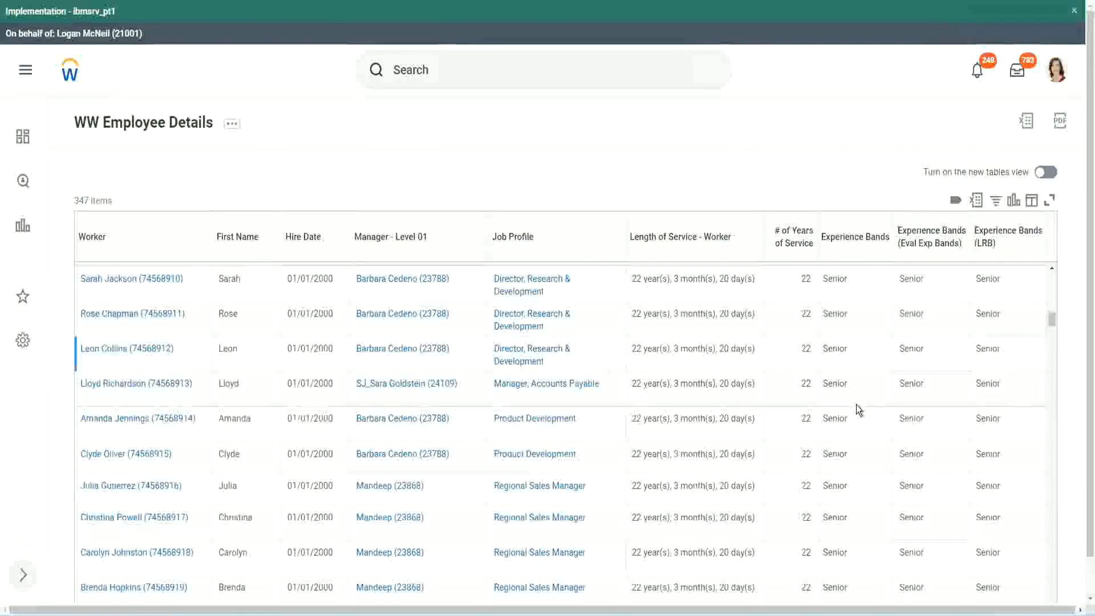